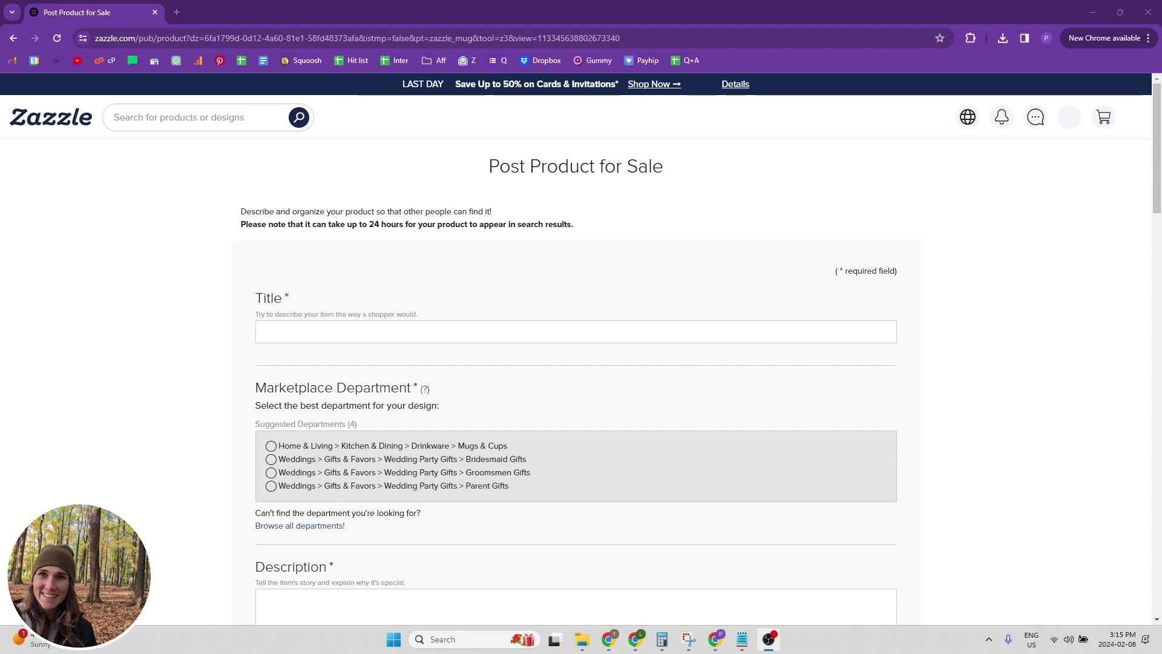
- Go back to the Good Morning mug page and reopen its Post Product for Sale form
left_click(12, 38)
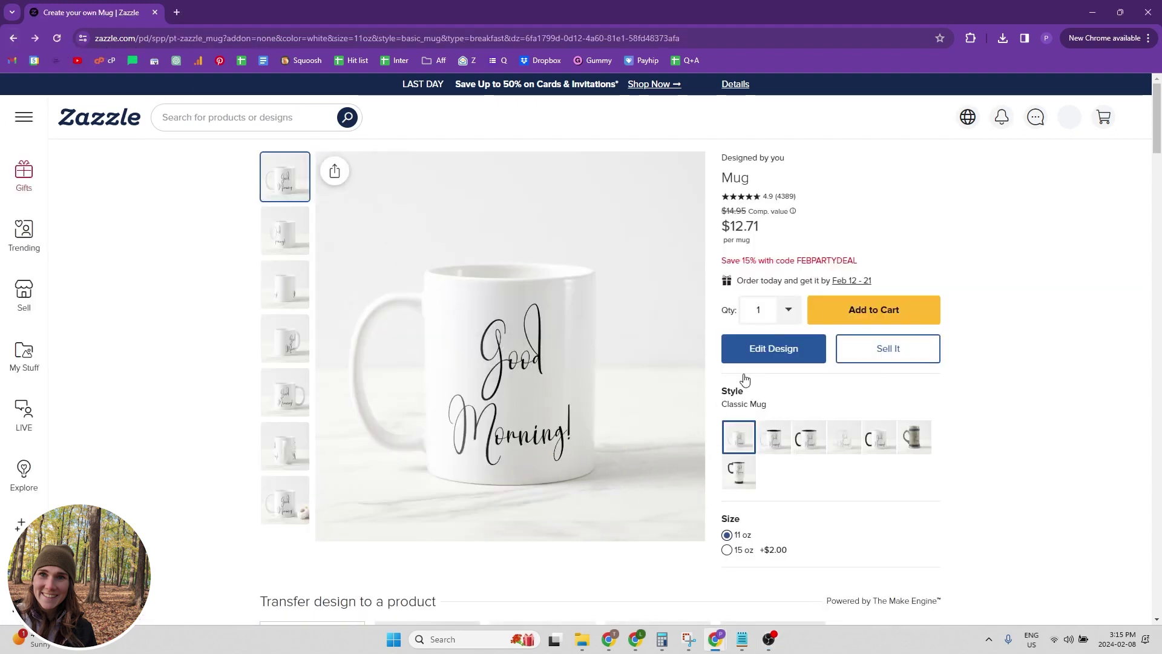
left_click(862, 354)
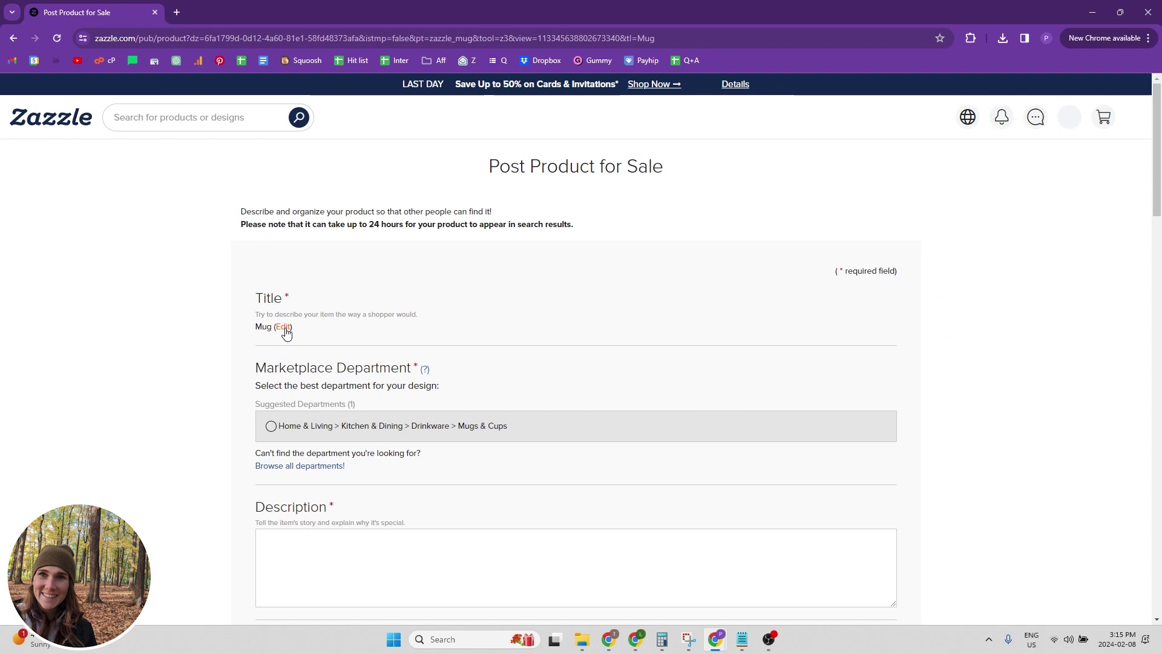
- Replace the title 'Mug' with the pasted '"Good Morning" Simple Black Typography'
left_click(284, 328)
double_click(328, 325)
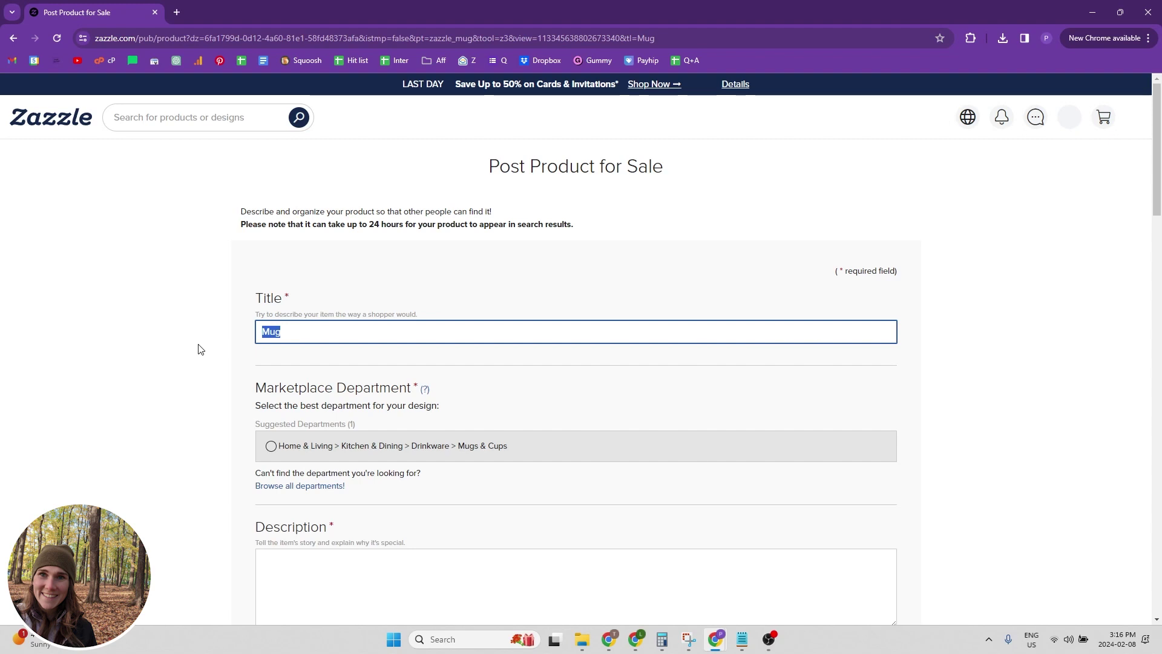
type("\"Good Morning\" Simple Black Typography")
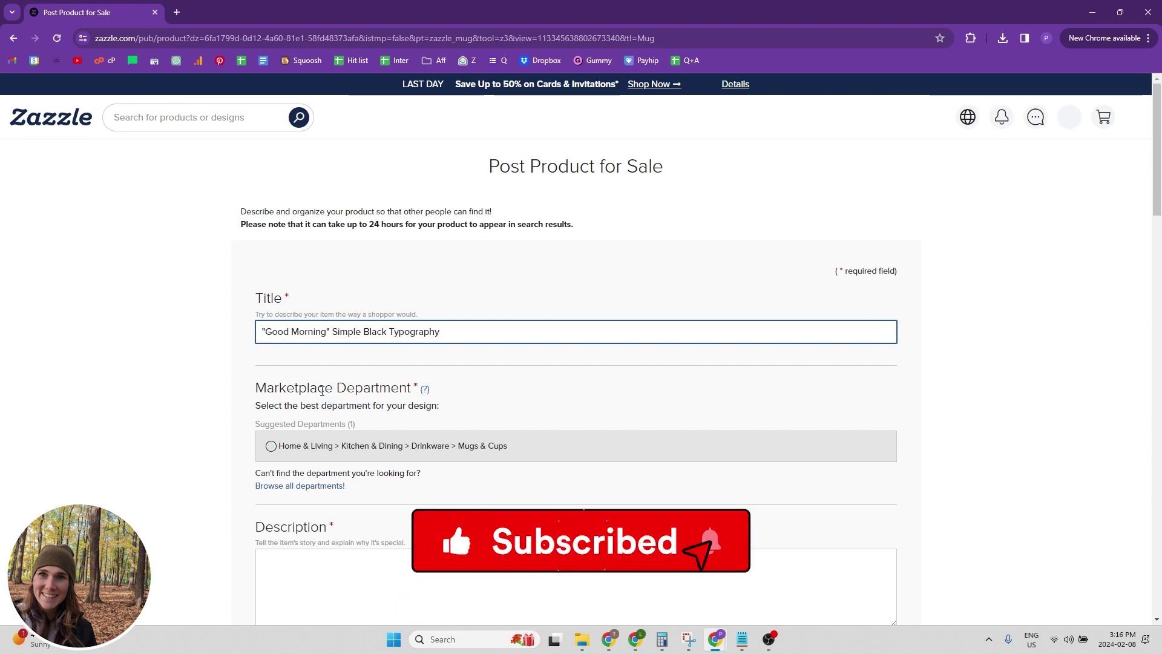
- End the title with 'Coffee Mug' and set the department to Drinkware > Mugs & Cups
left_click(356, 451)
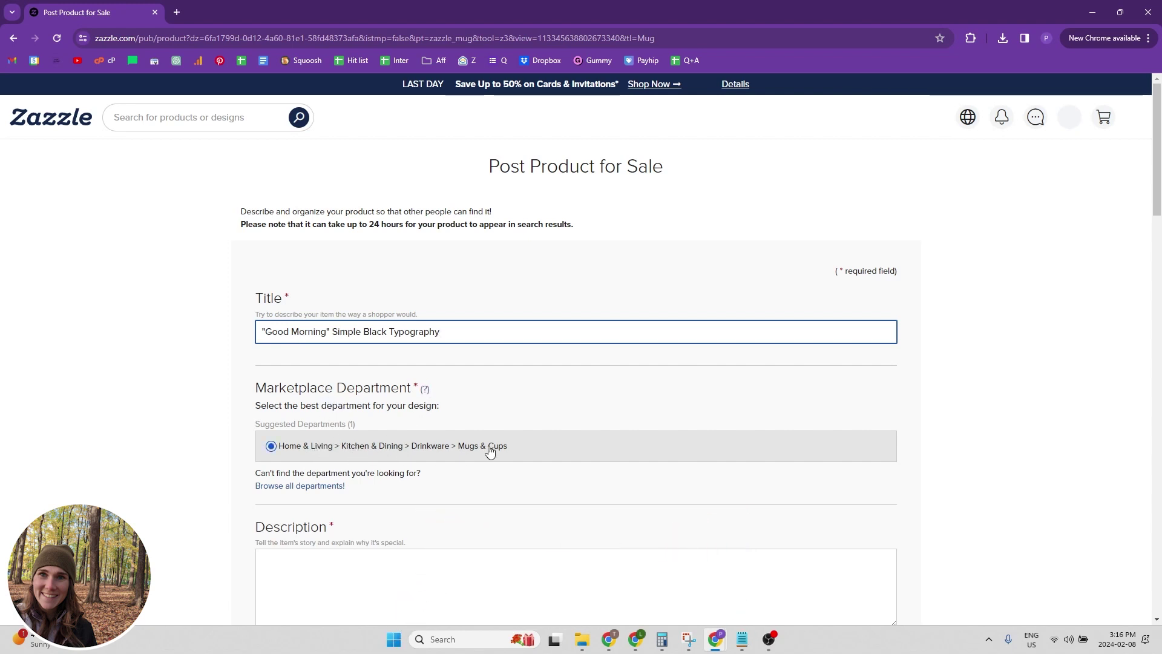
left_click(271, 449)
left_click(493, 448)
left_click(494, 448)
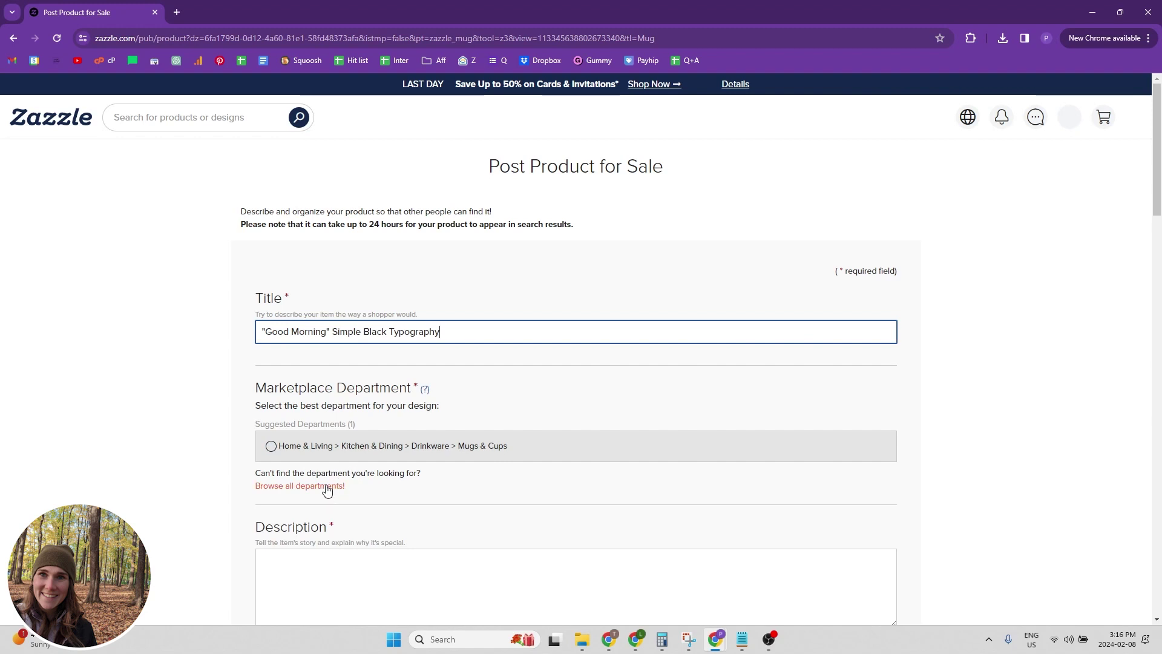
left_click(332, 466)
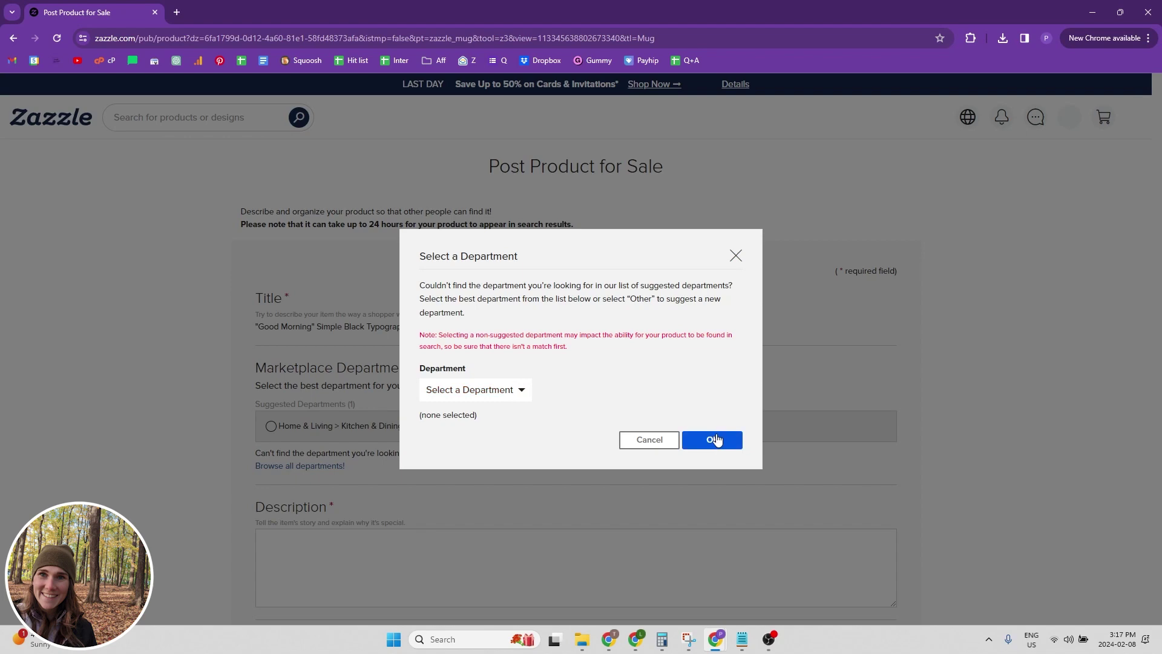
left_click(716, 440)
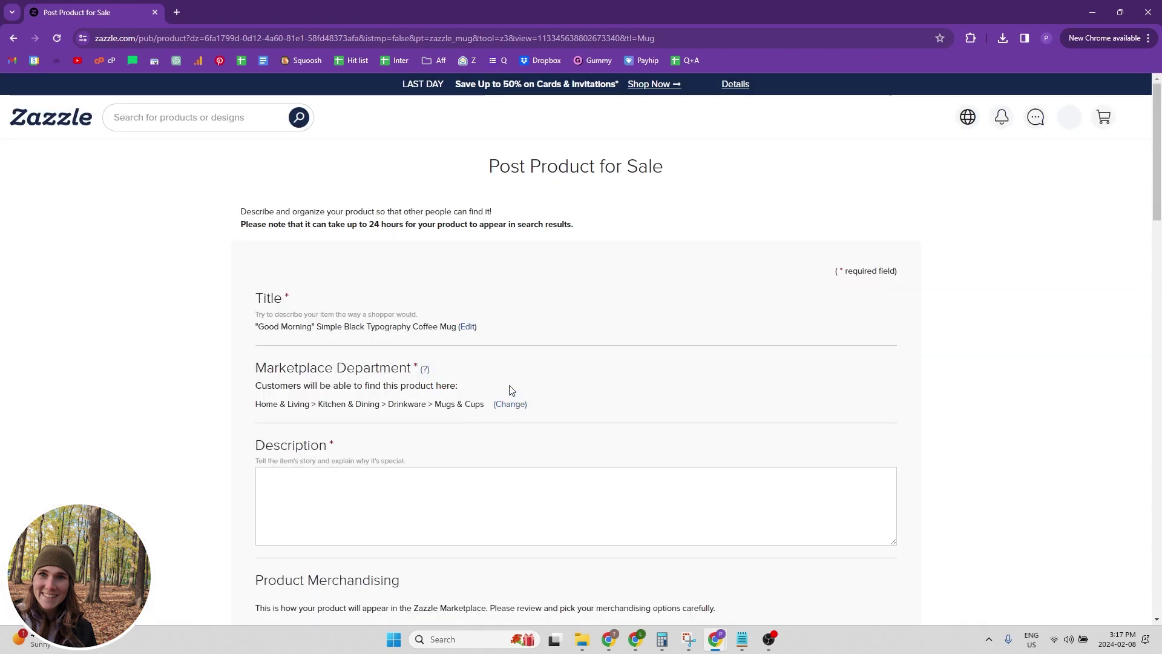
scroll(481, 371, "down", 3)
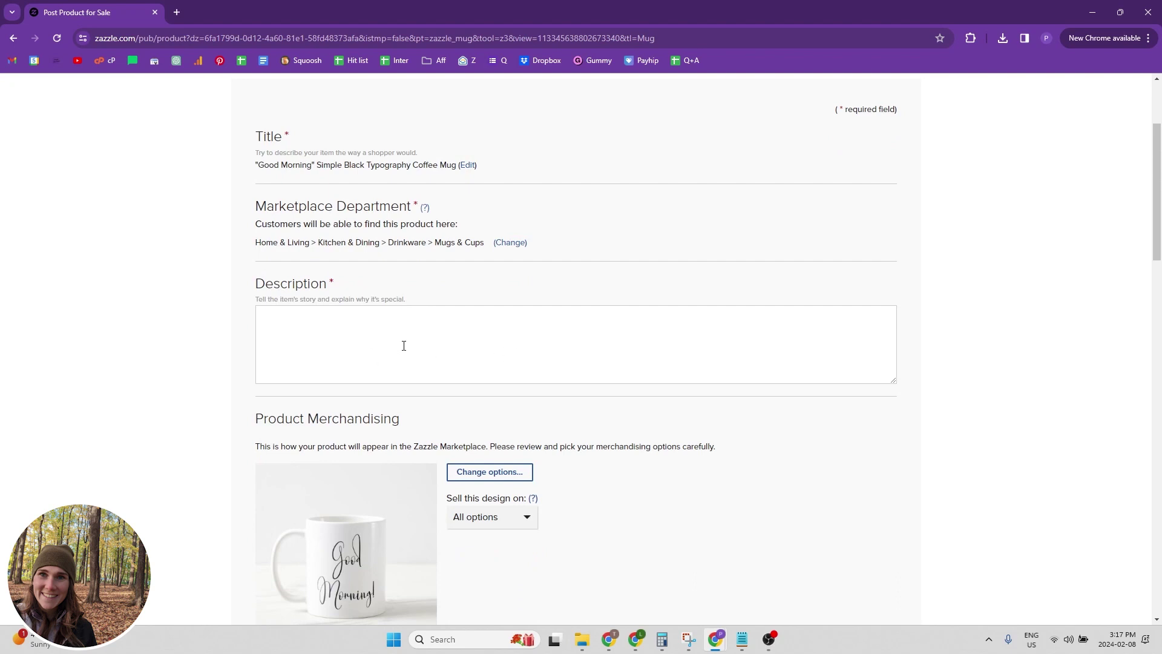
scroll(408, 342, "down", 1)
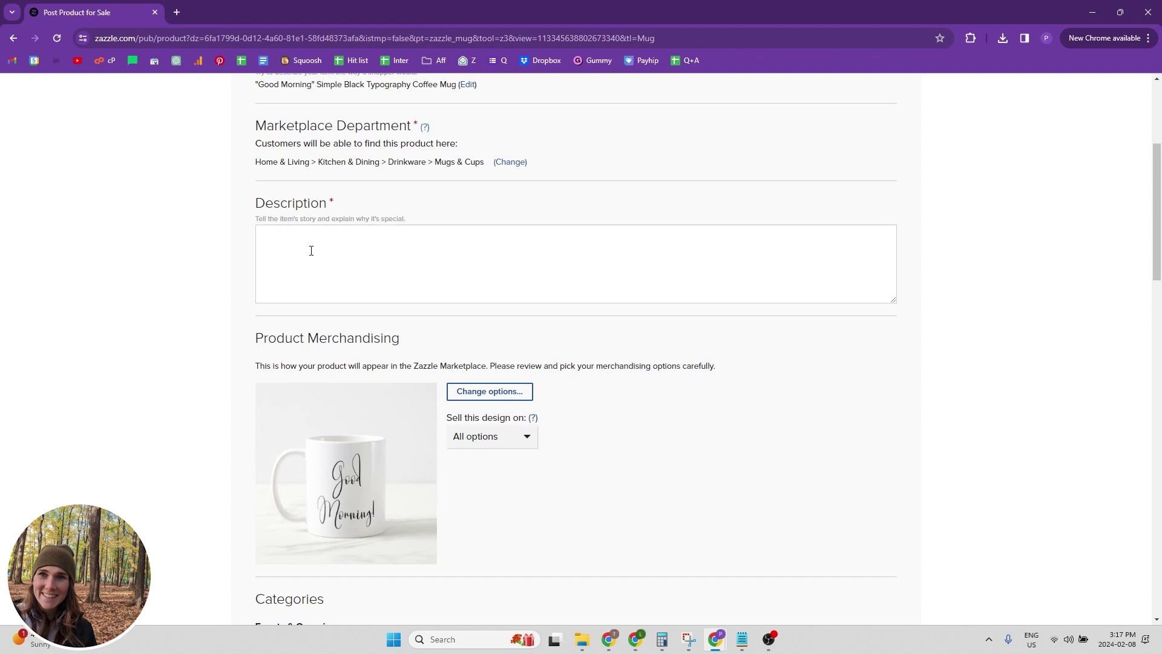
scroll(330, 250, "down", 1)
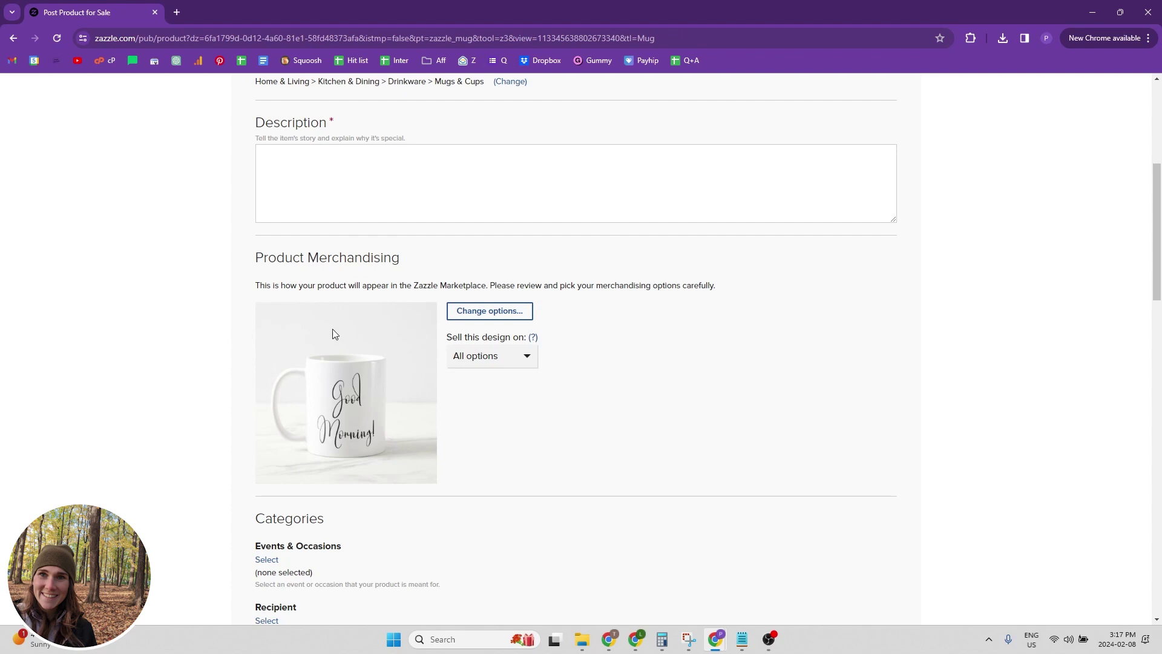
- Set the mug options to an 11 oz Hunter Green Combo Mug at $14.41
left_click(485, 312)
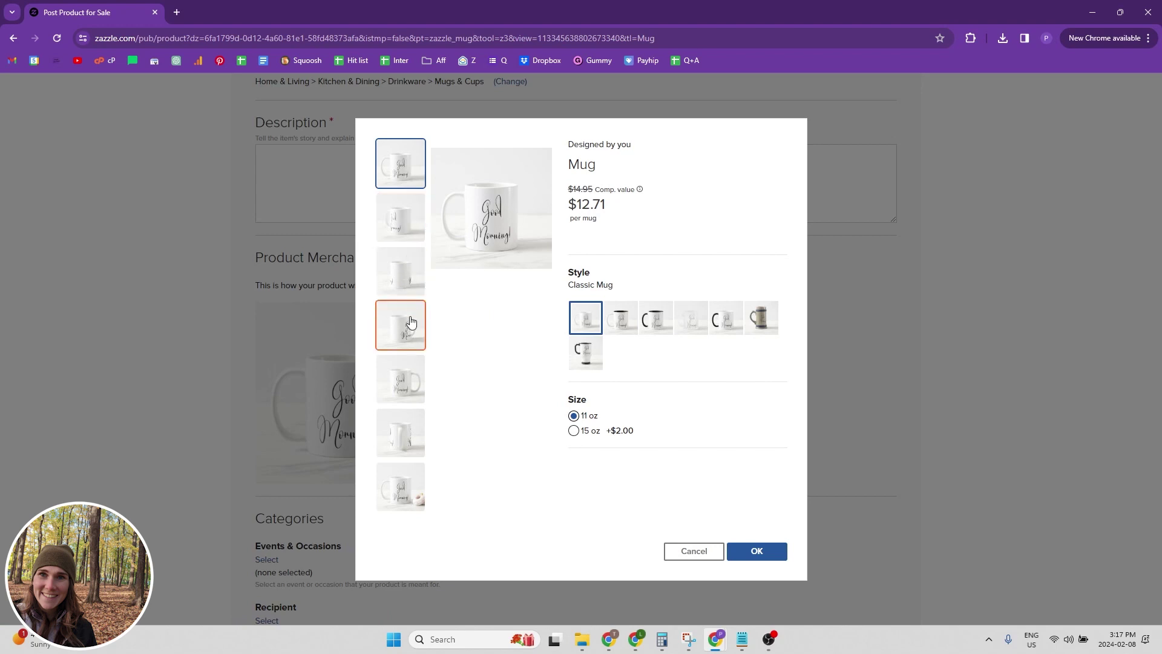
left_click(405, 494)
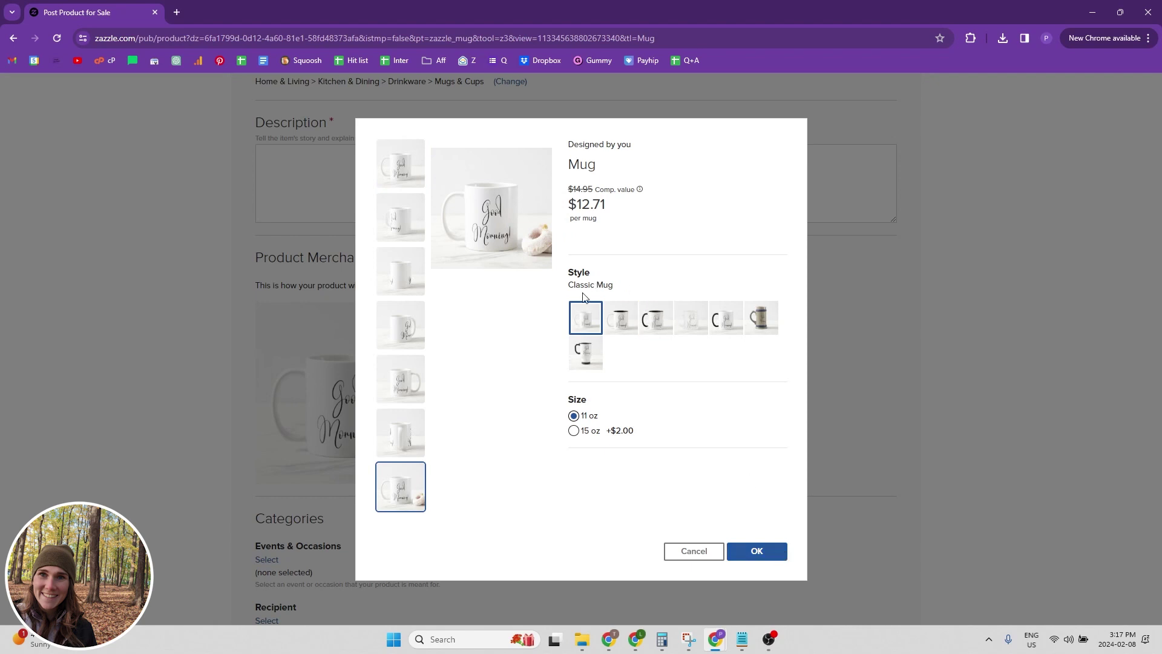
left_click(627, 322)
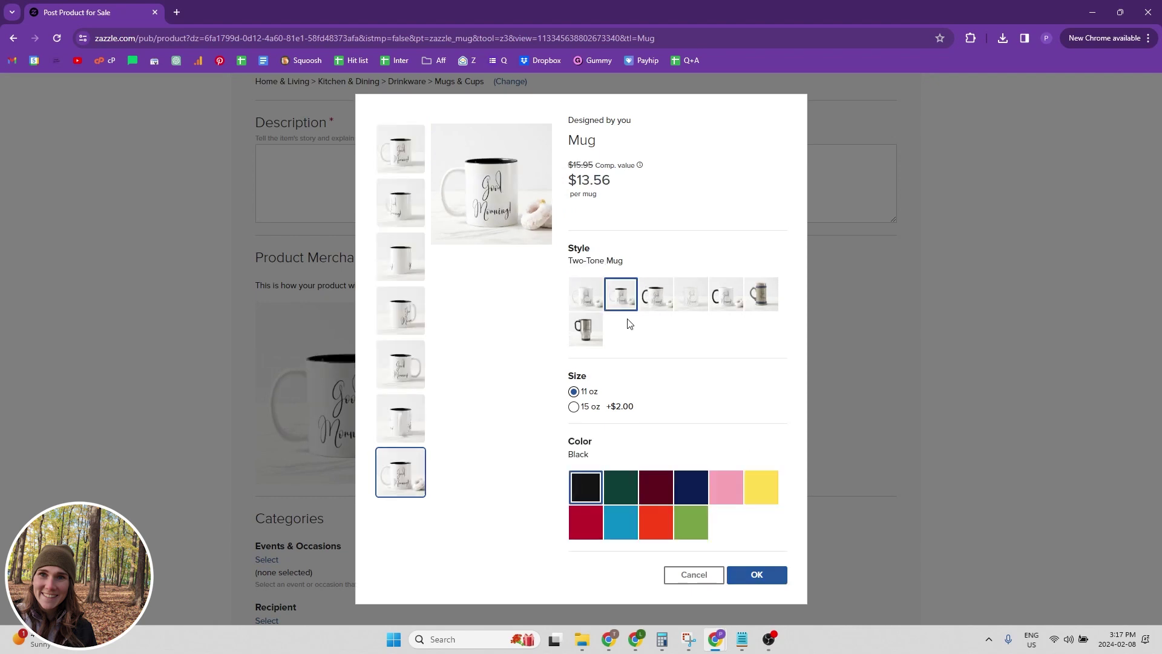
left_click(664, 311)
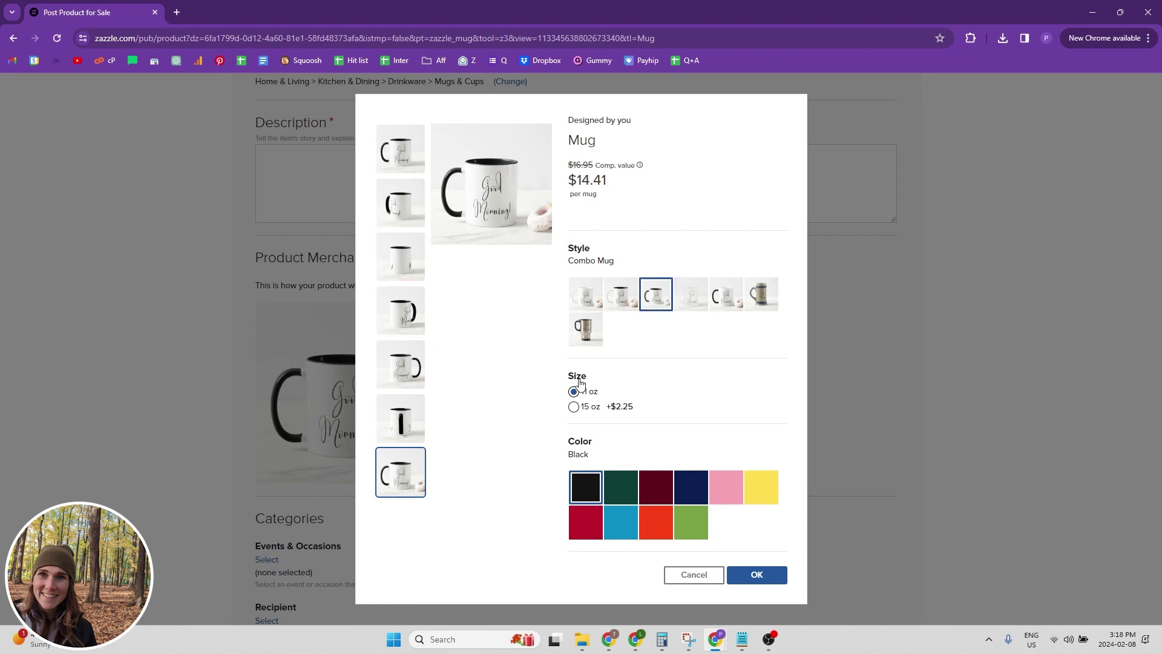
left_click(581, 408)
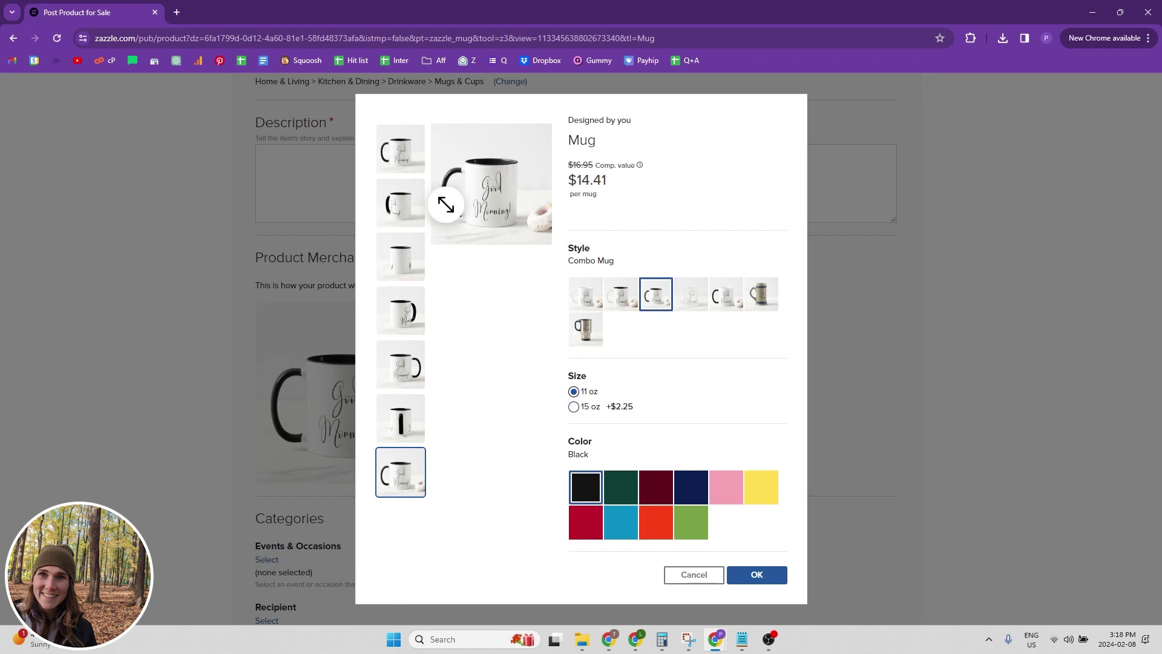
left_click(634, 496)
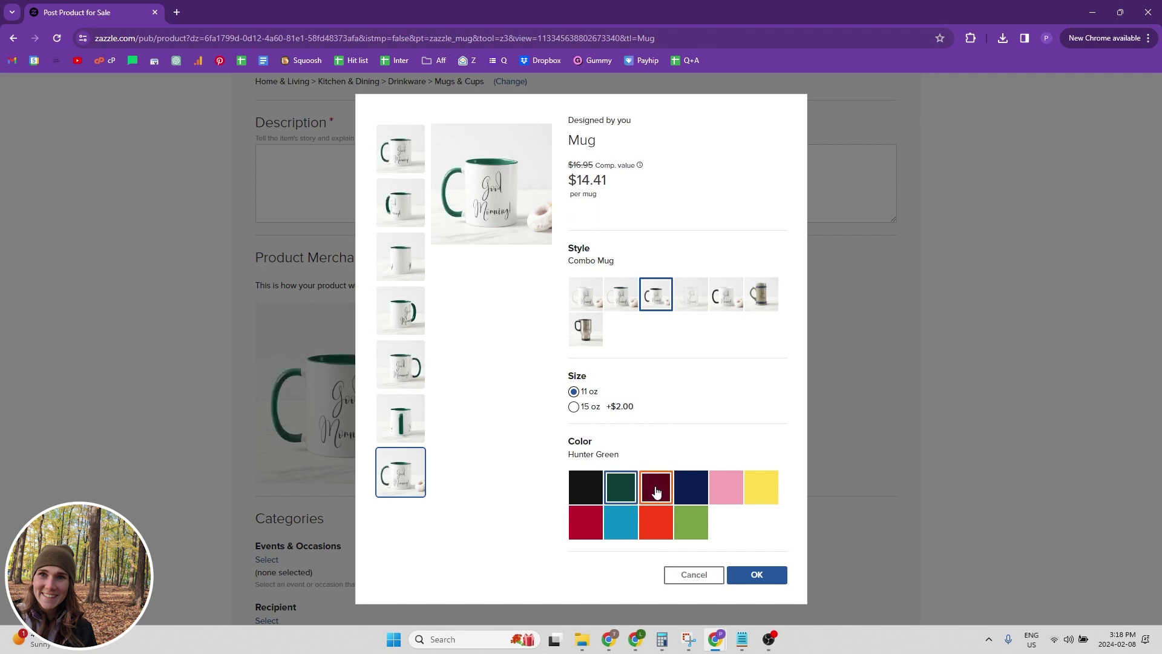
left_click(758, 576)
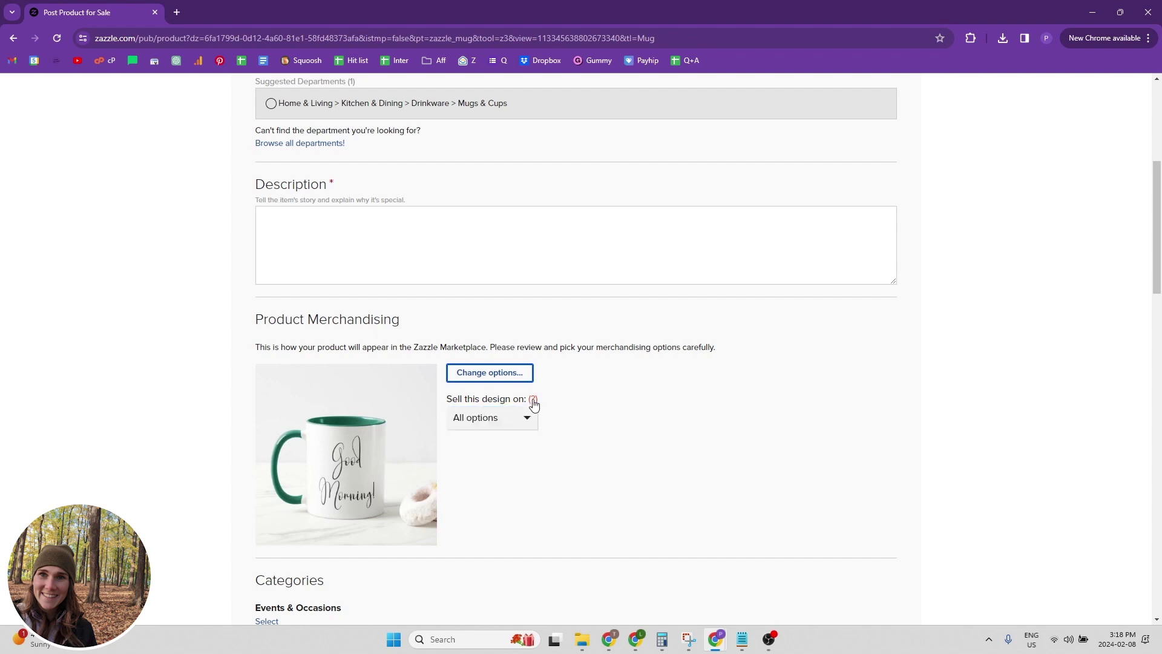
- Review the products the design can be sold on, leaving the selection unchanged
left_click(538, 422)
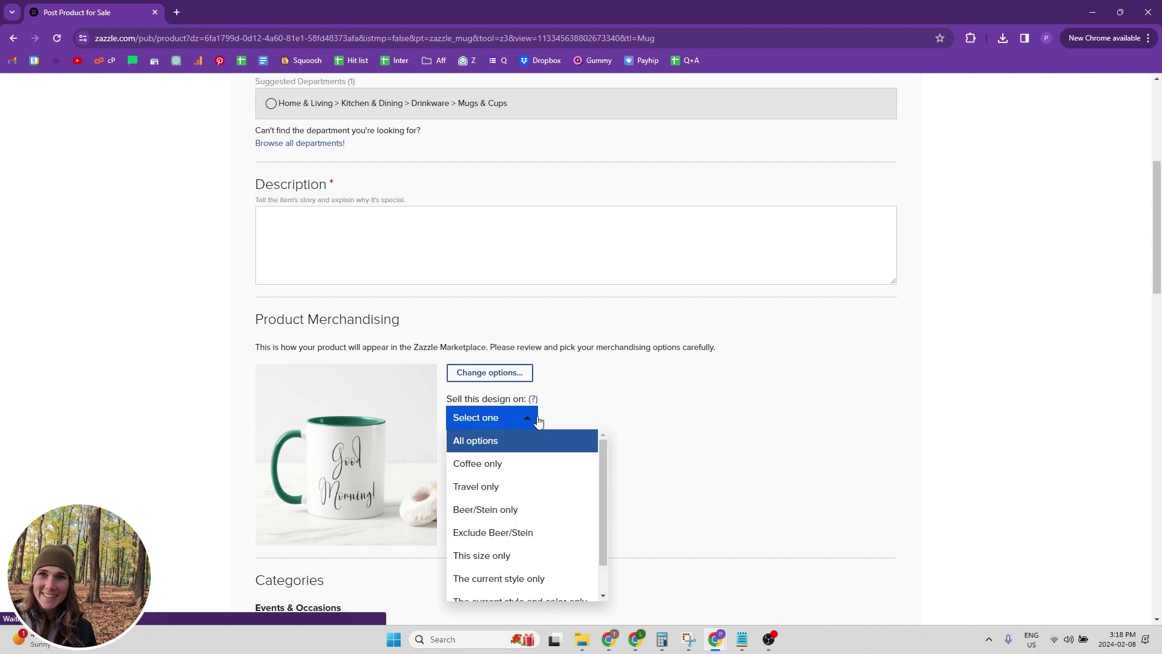
scroll(521, 475, "down", 1)
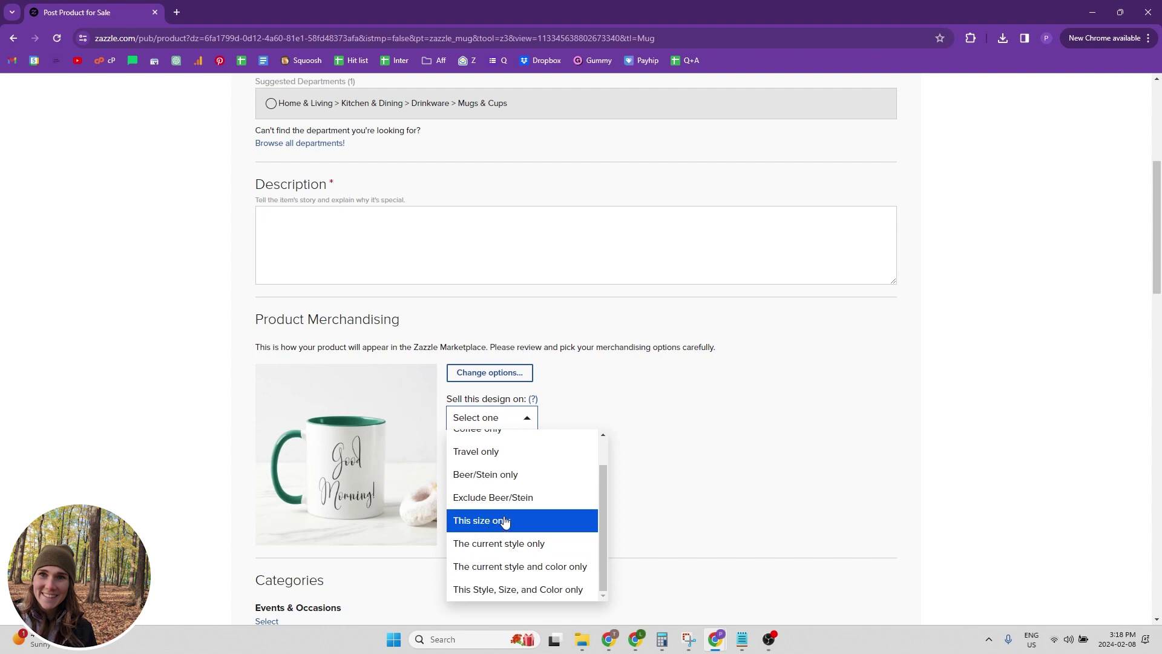
scroll(503, 517, "up", 2)
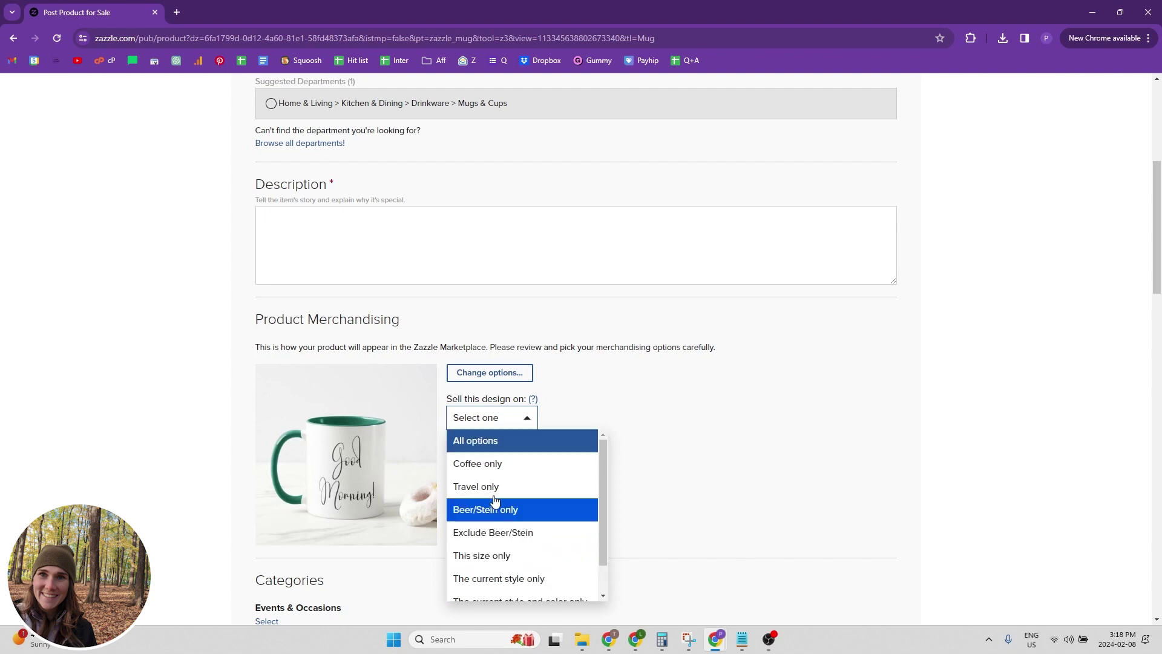
left_click(492, 373)
left_click(491, 372)
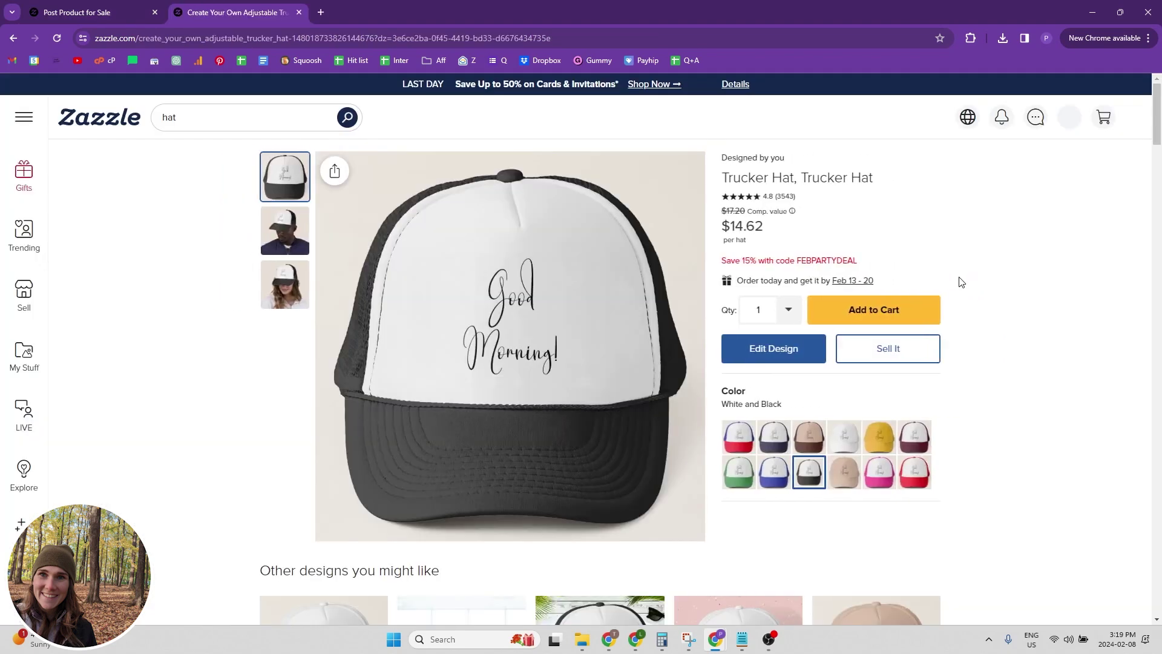
- Look through the trucker hat's photos, including the man and woman wearing it
left_click(276, 234)
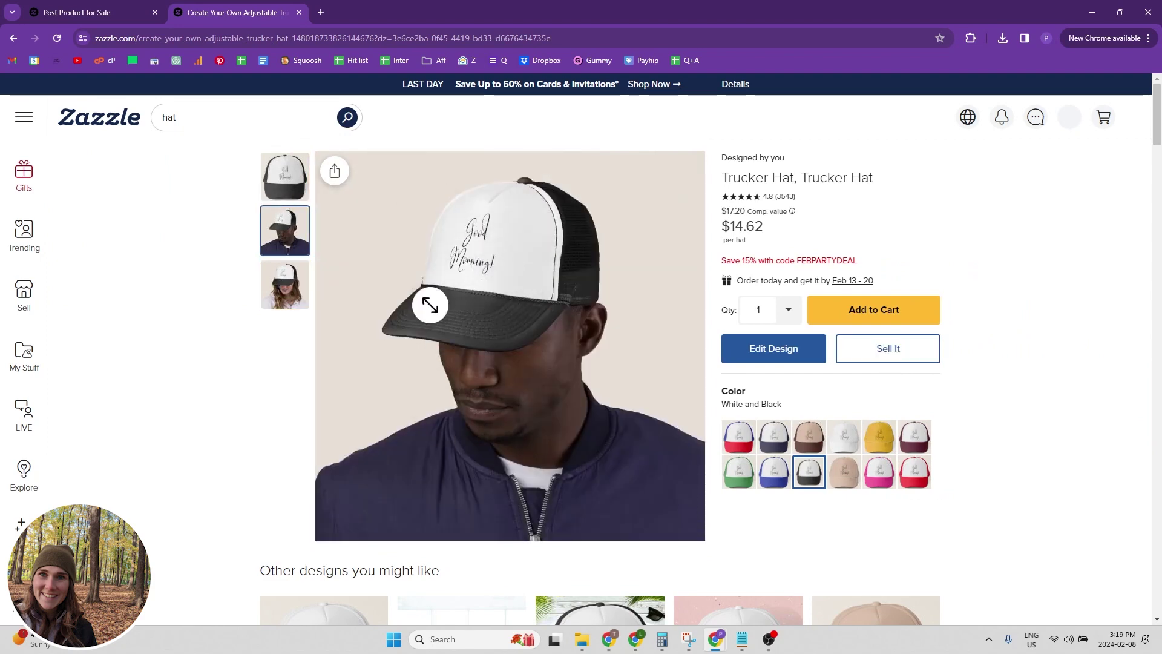
left_click(279, 281)
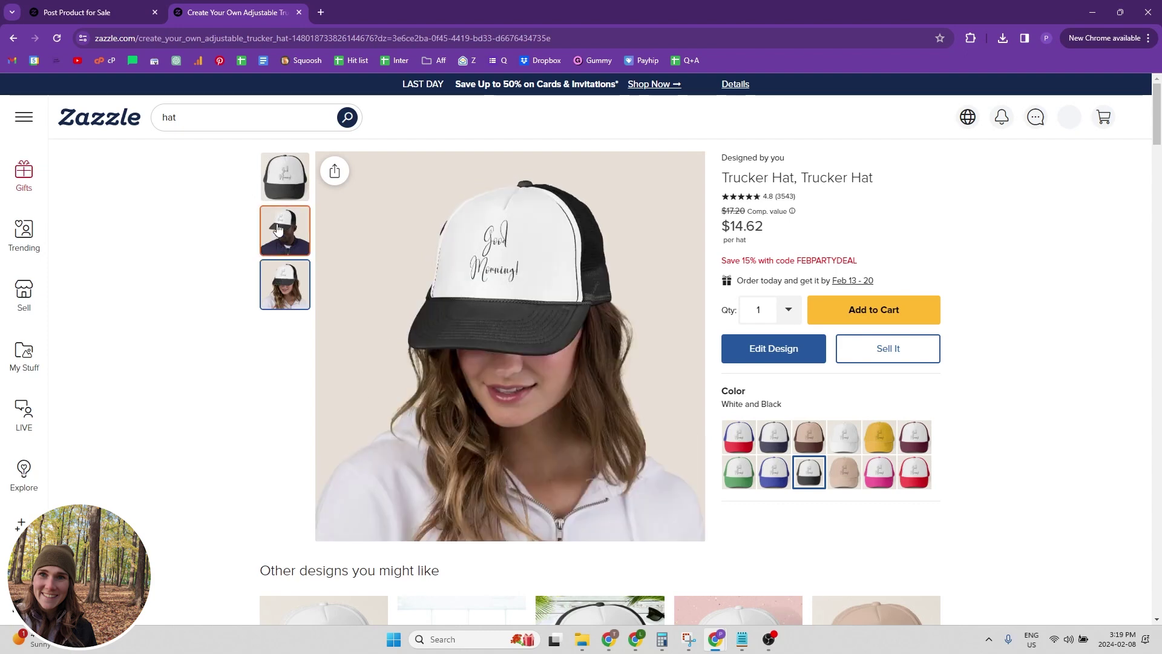
left_click(282, 163)
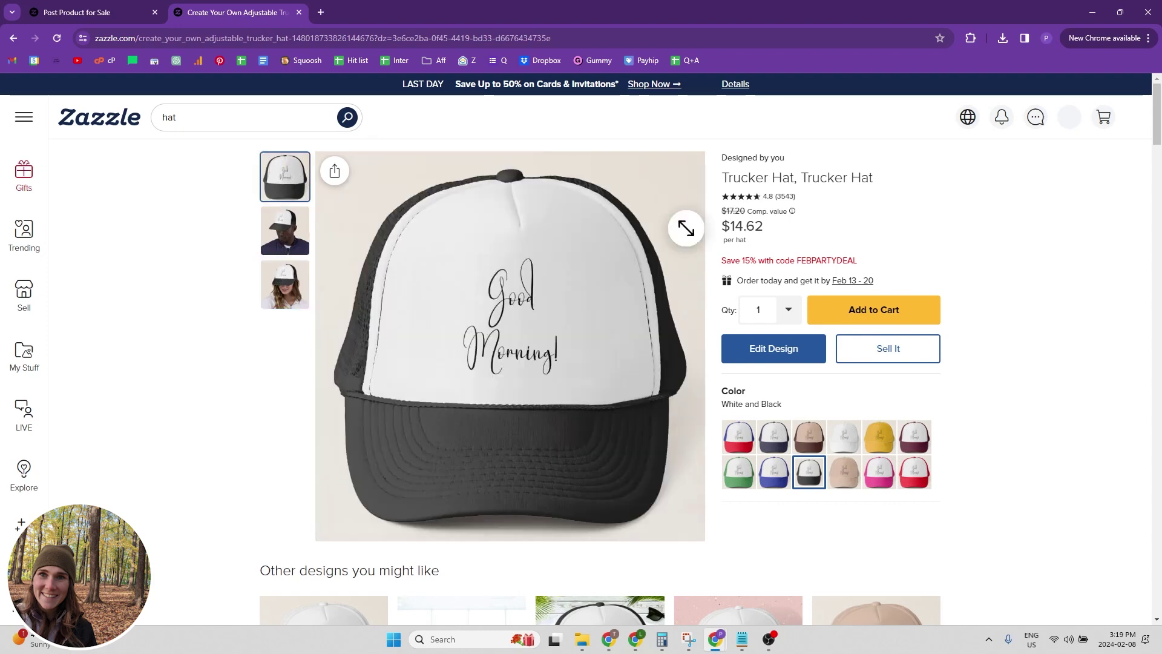
- Start a sale listing for the trucker hat, then return to the mug's listing form
left_click(895, 351)
scroll(605, 324, "down", 8)
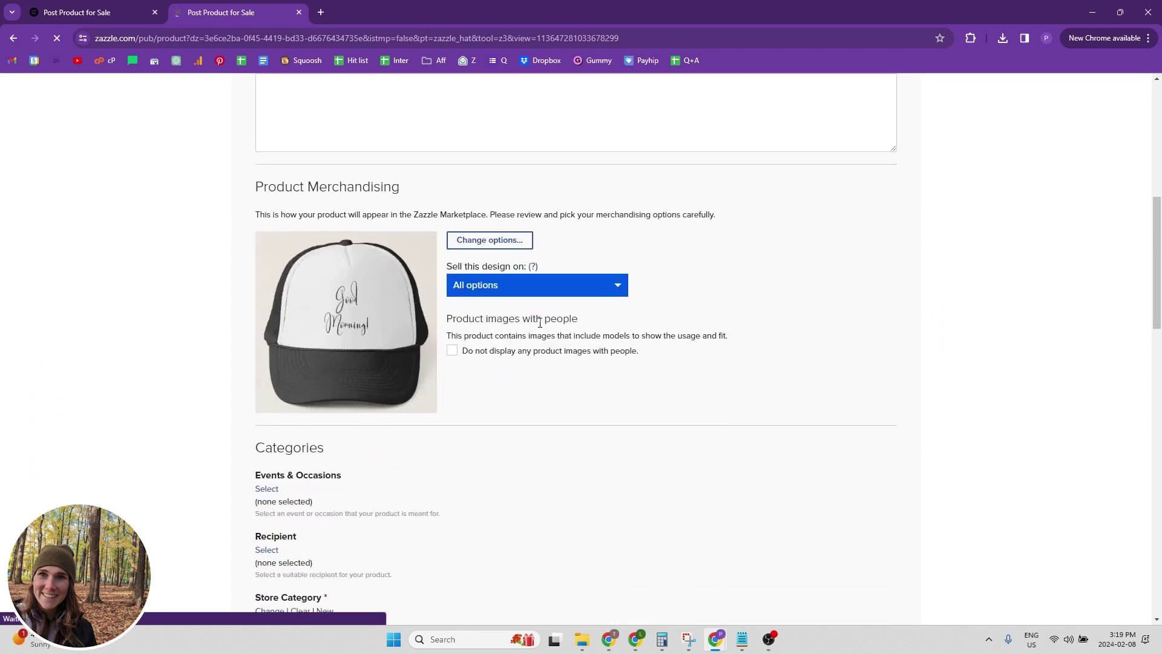
scroll(540, 323, "down", 2)
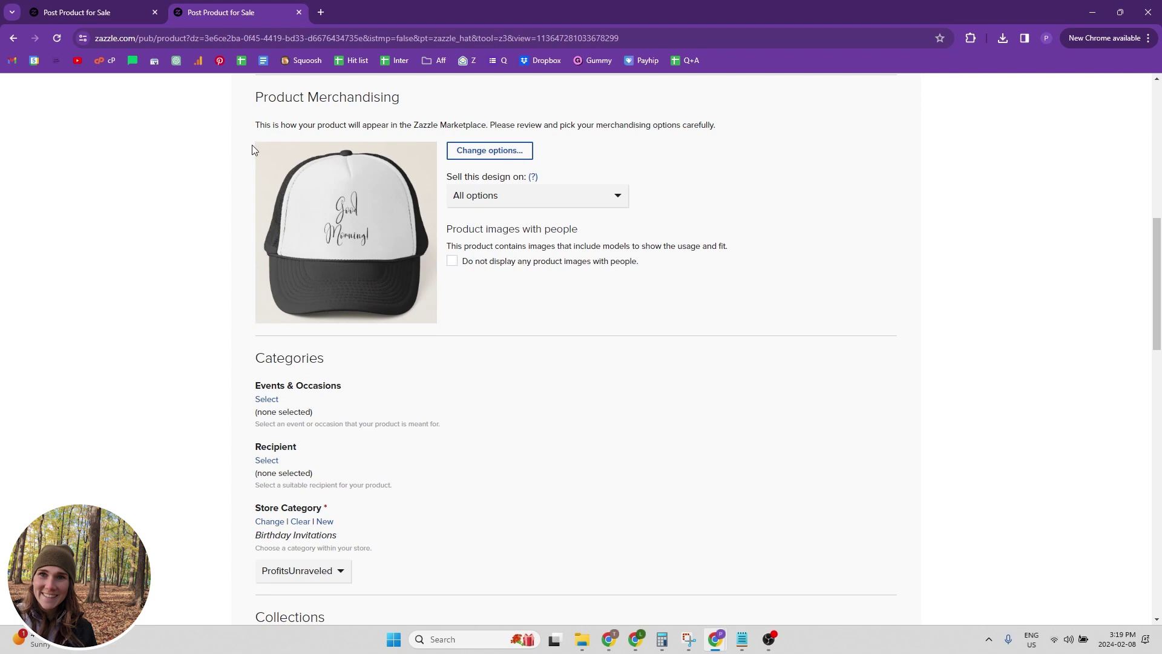
left_click(115, 12)
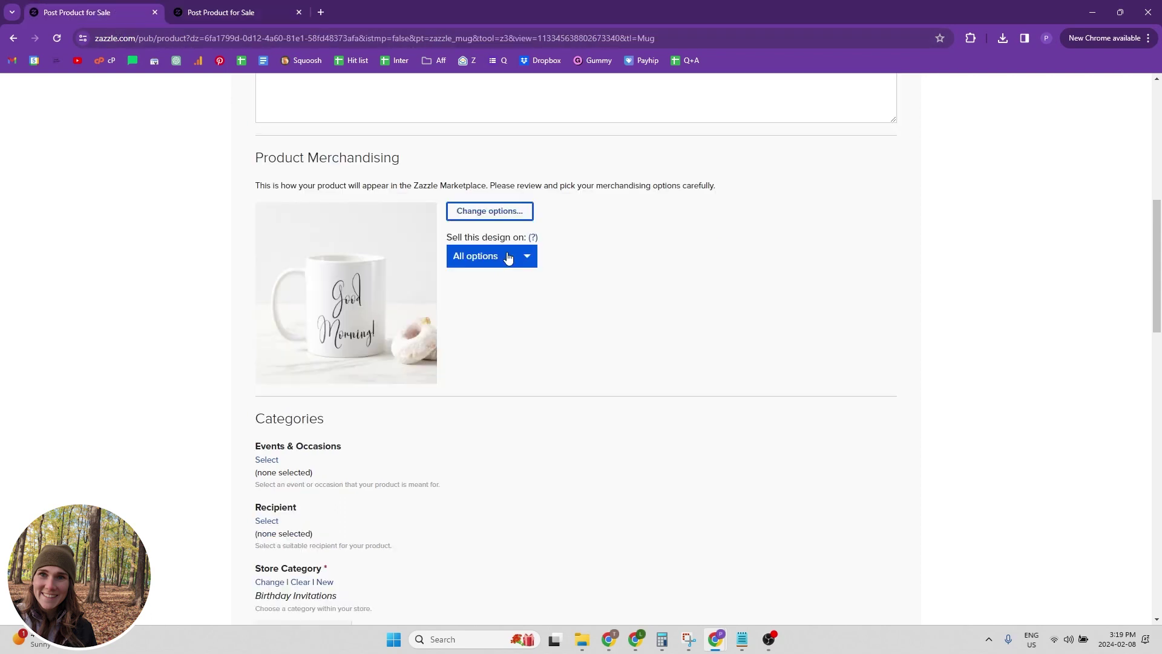
left_click(508, 257)
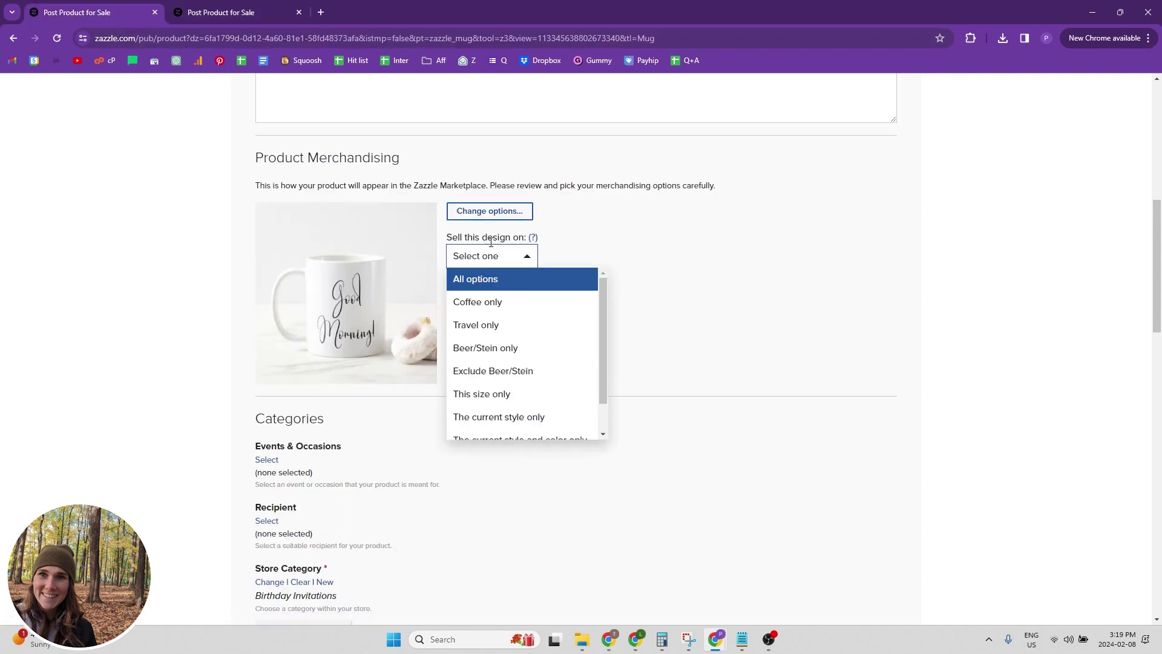
left_click(496, 303)
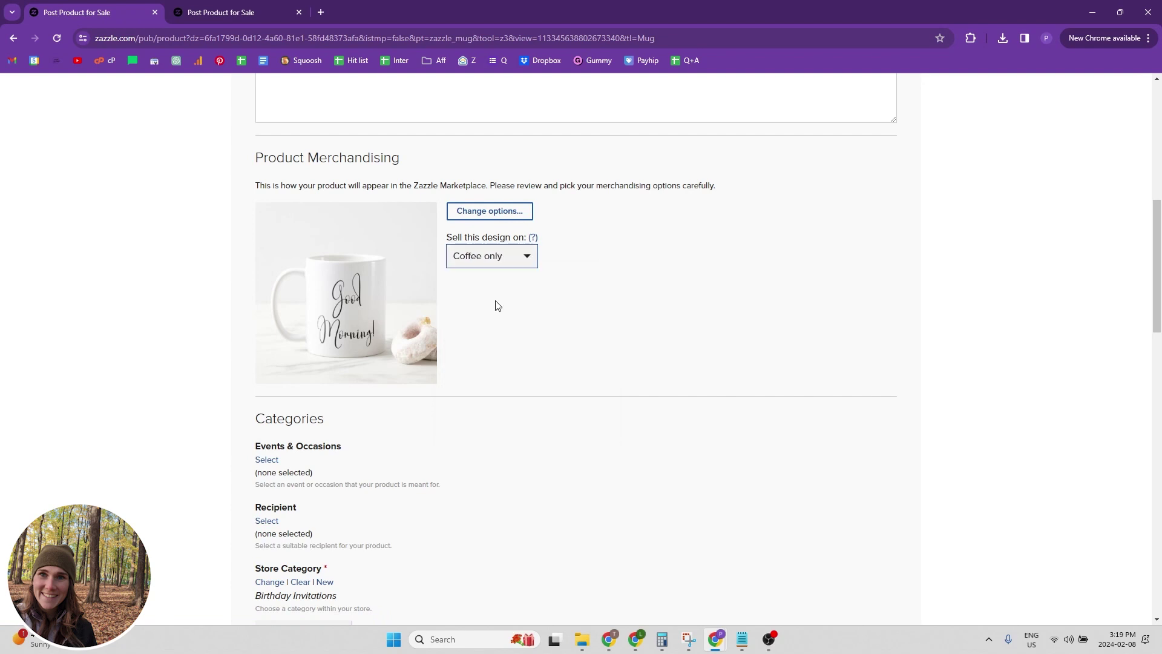
left_click(508, 222)
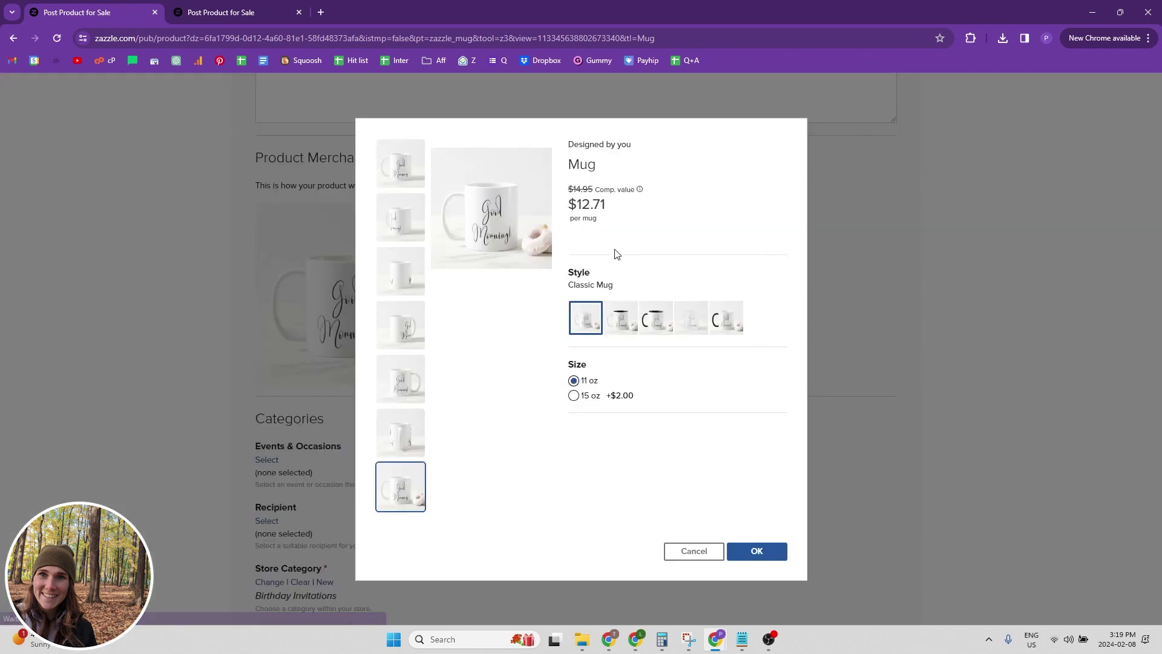
left_click(707, 554)
left_click(474, 257)
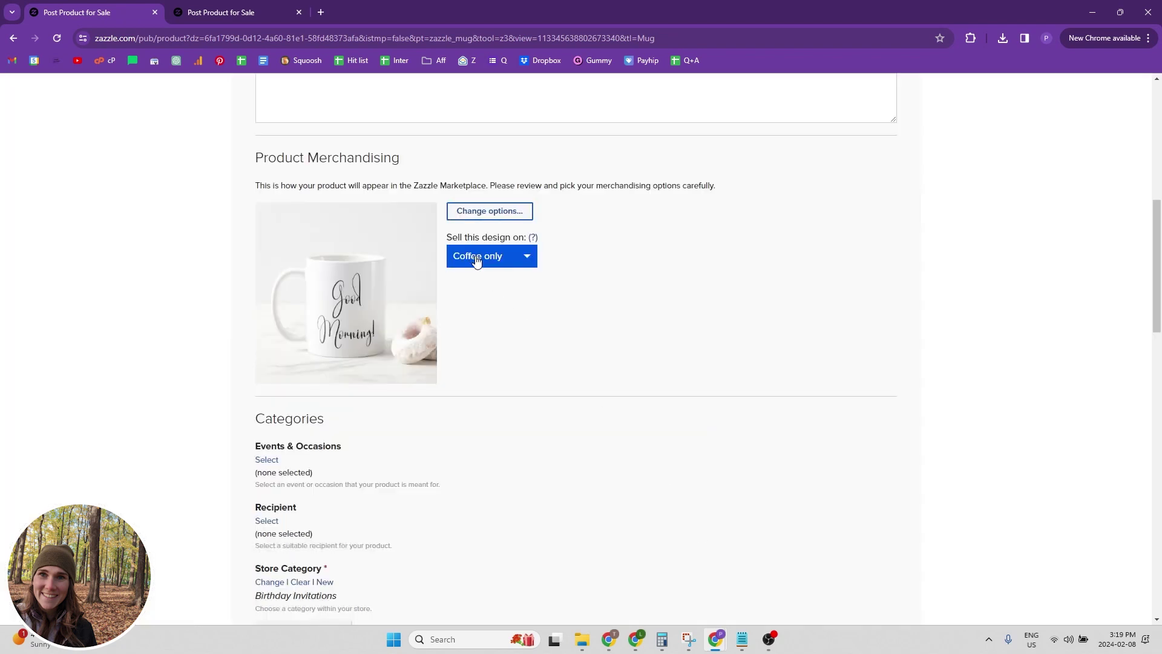
left_click(500, 279)
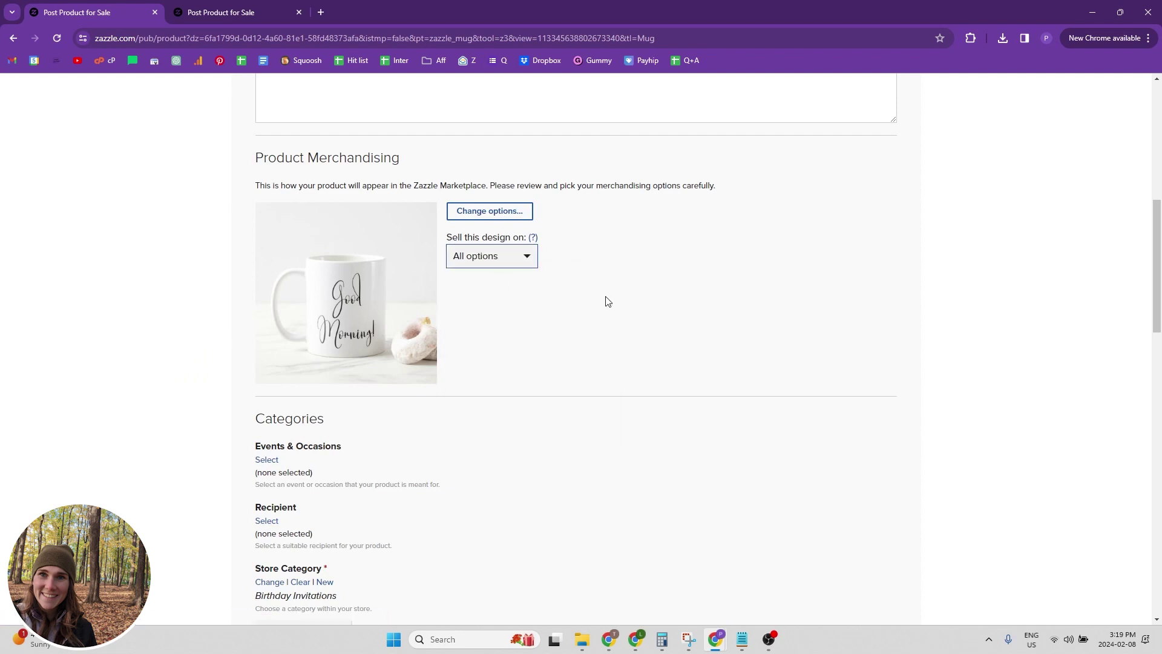
scroll(607, 301, "down", 3)
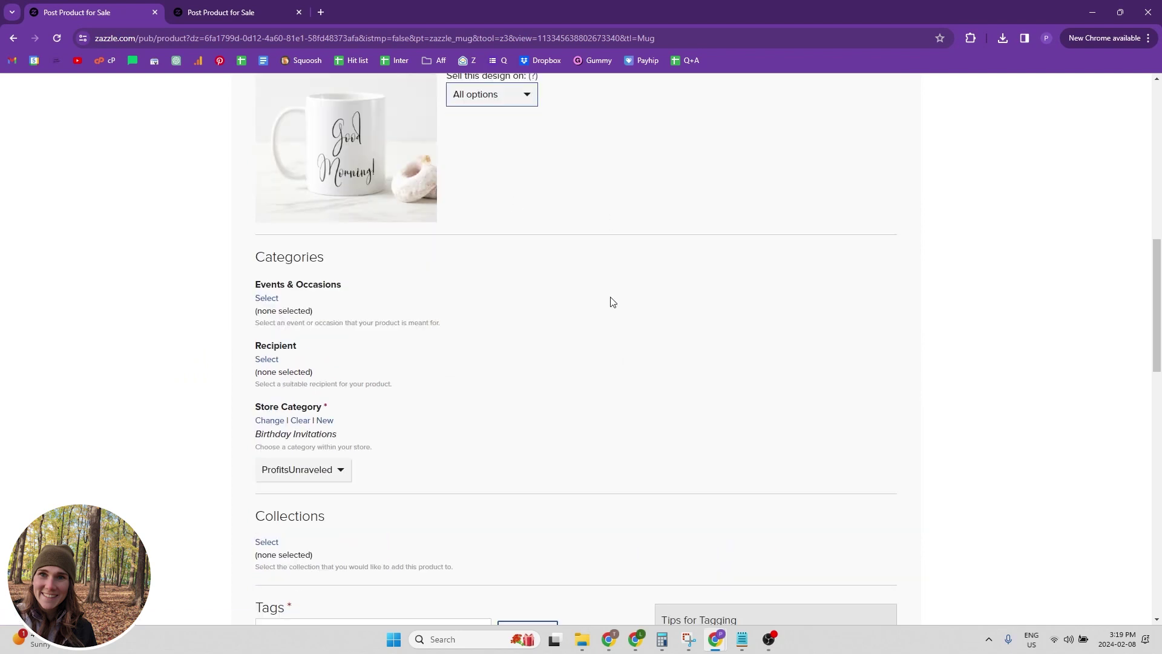
- Set the mug's Events & Occasions category to Other after browsing Expressions, Holidays and Occasions
left_click(267, 298)
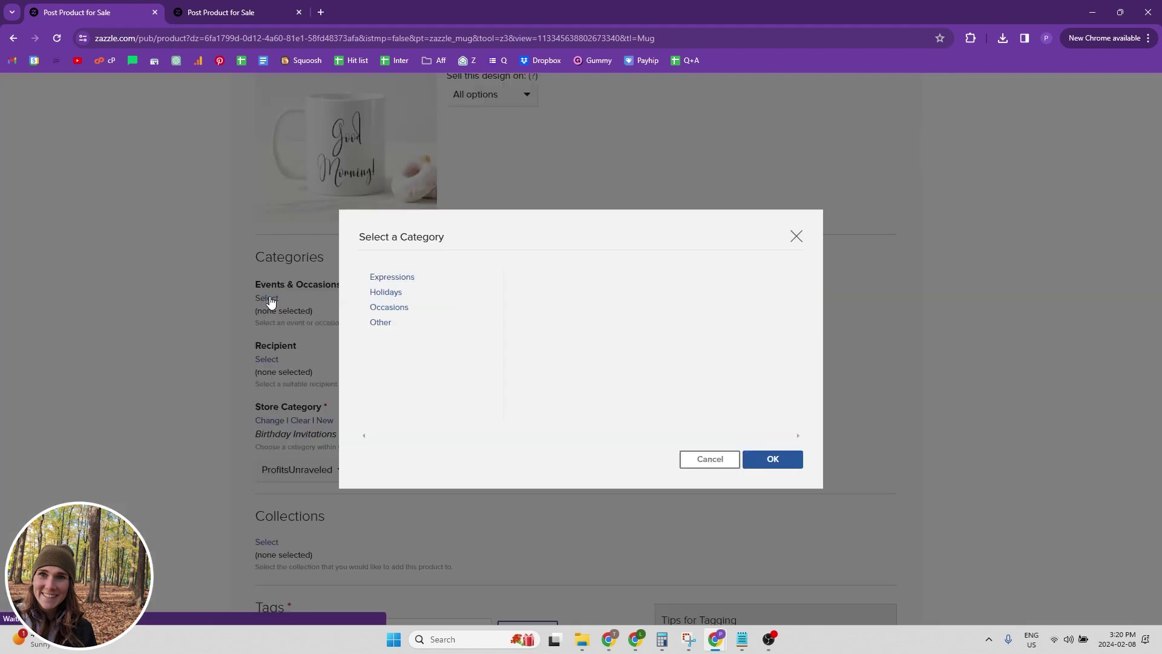
left_click(410, 284)
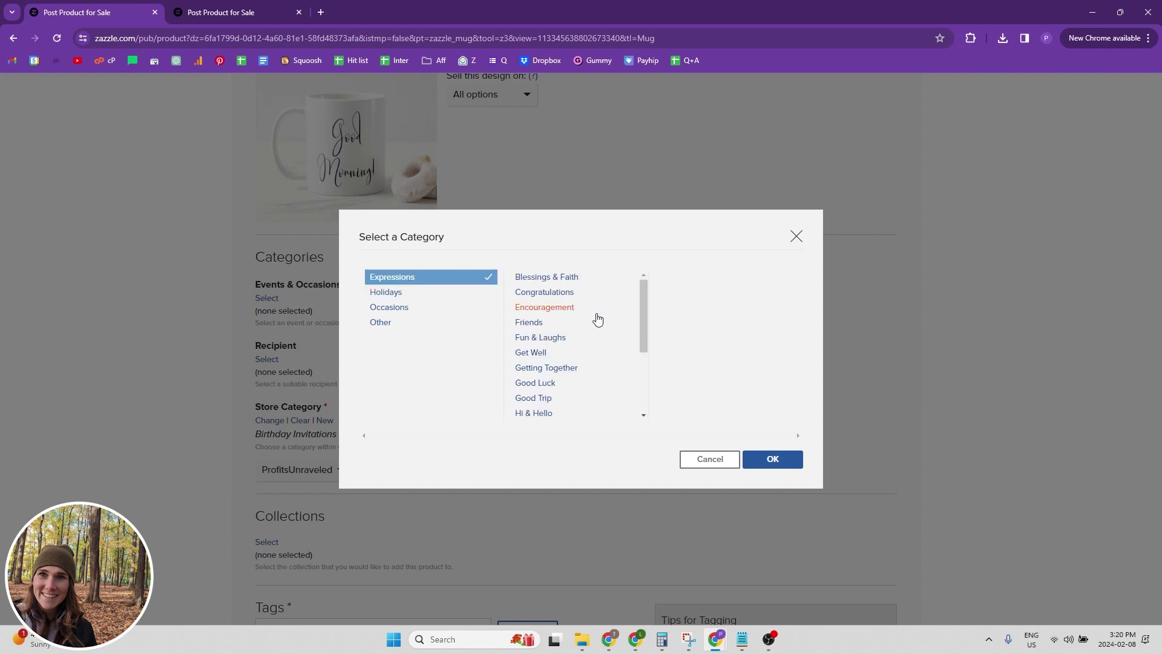
left_click_drag(644, 315, 619, 255)
left_click(390, 295)
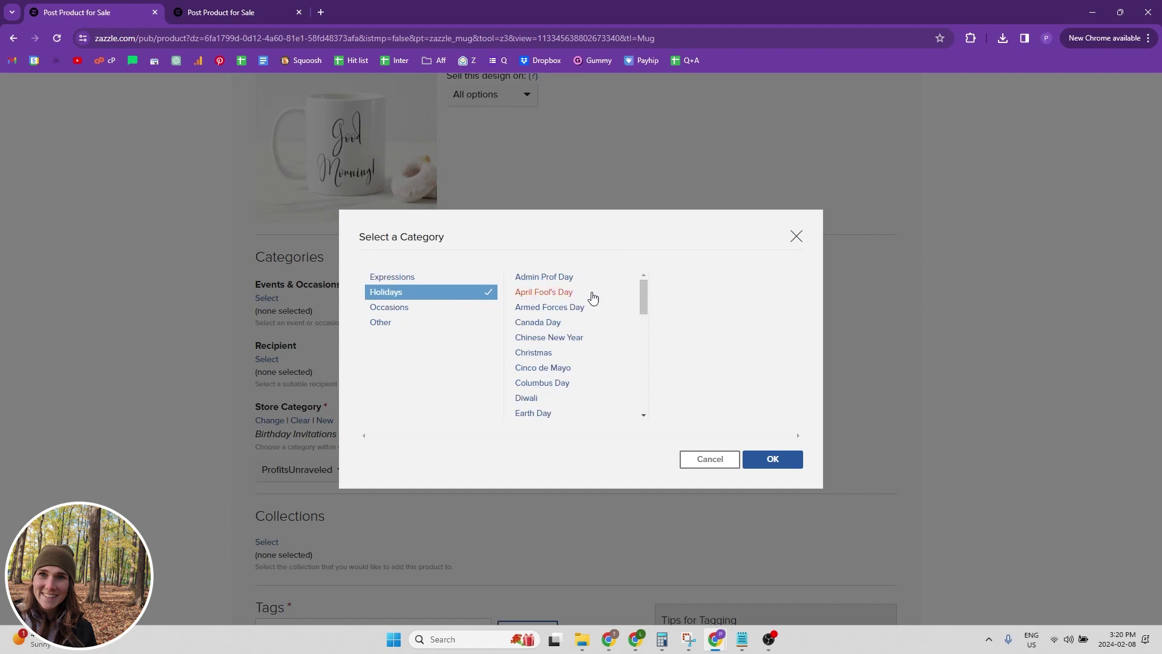
left_click_drag(648, 292, 666, 422)
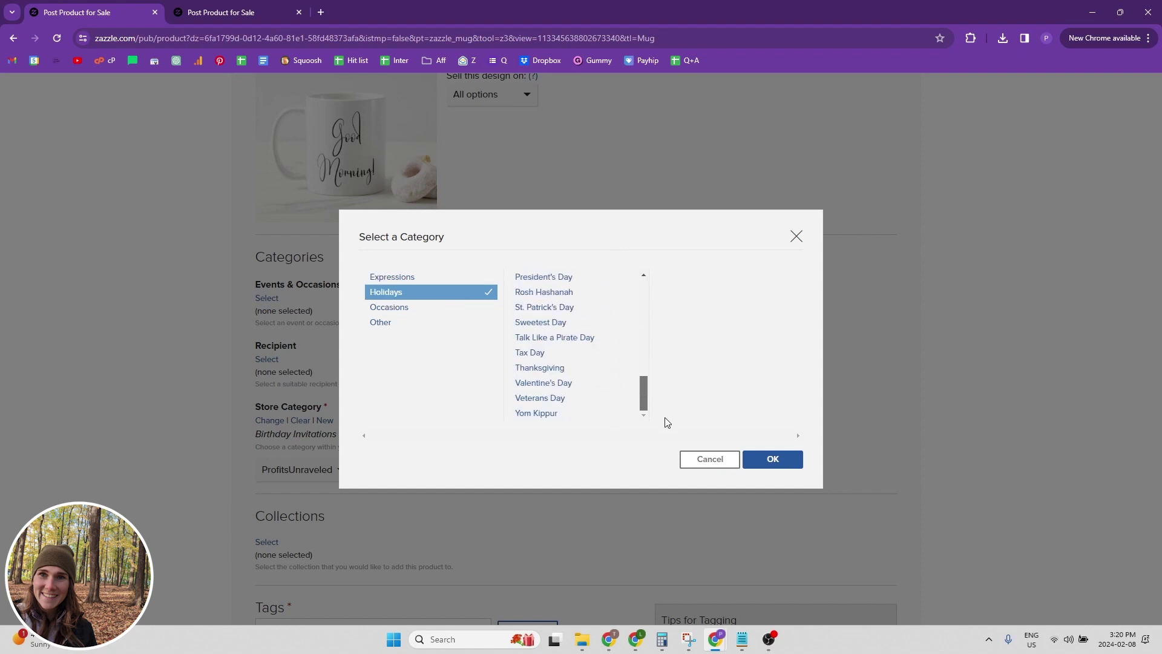
left_click(392, 309)
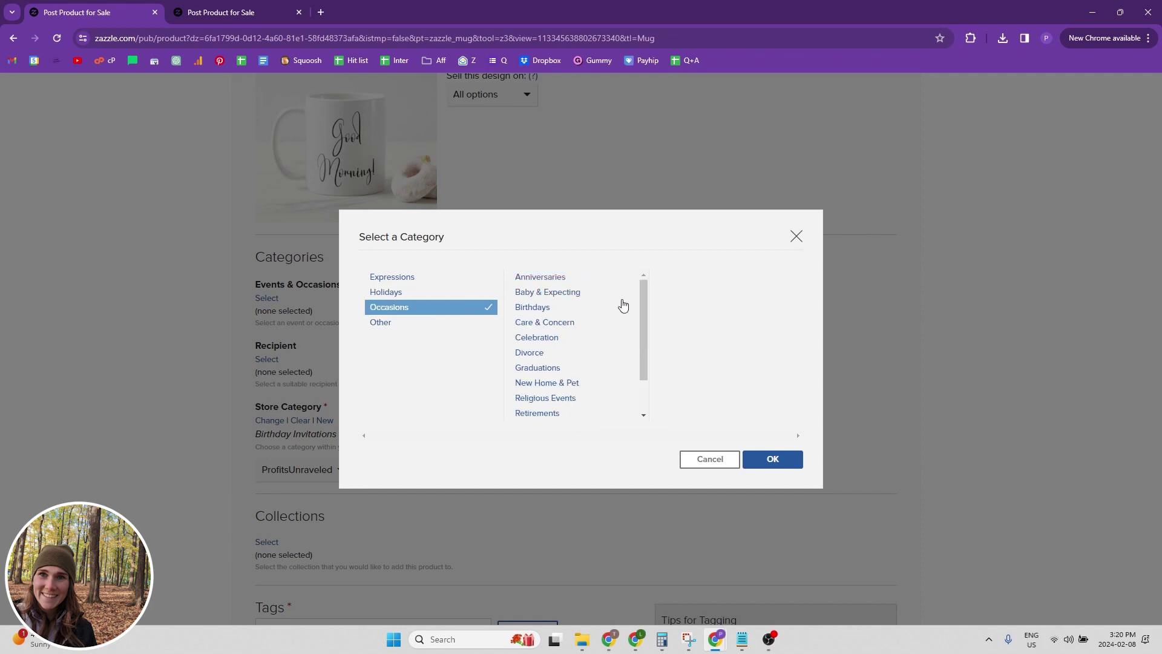
scroll(646, 293, "down", 2)
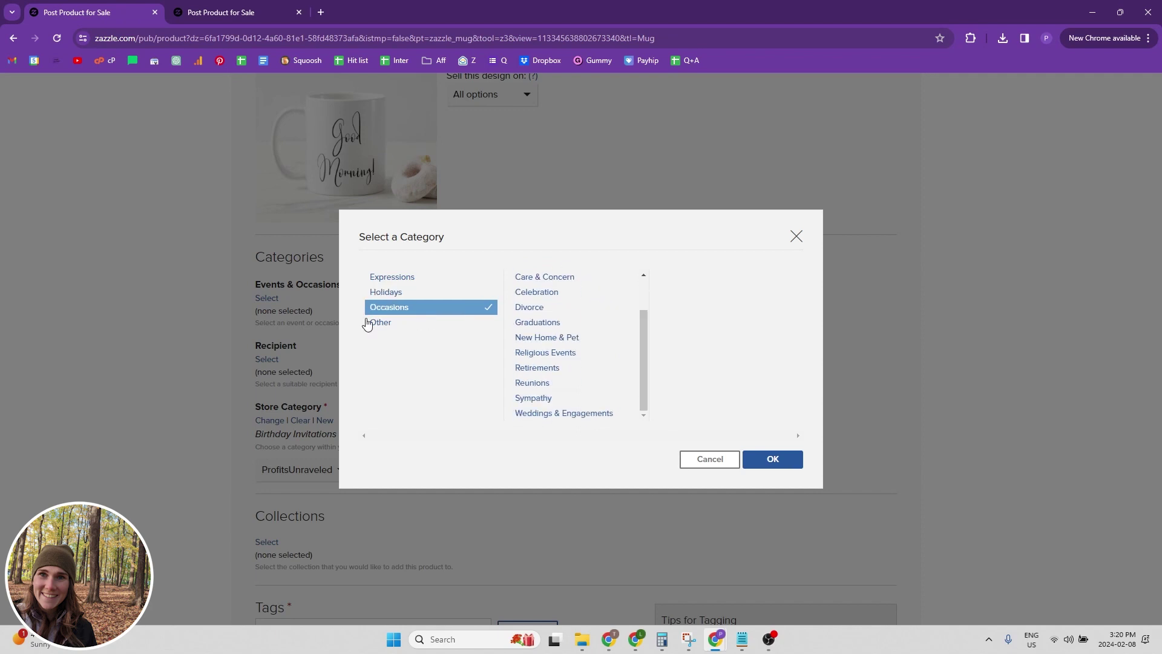
left_click(382, 325)
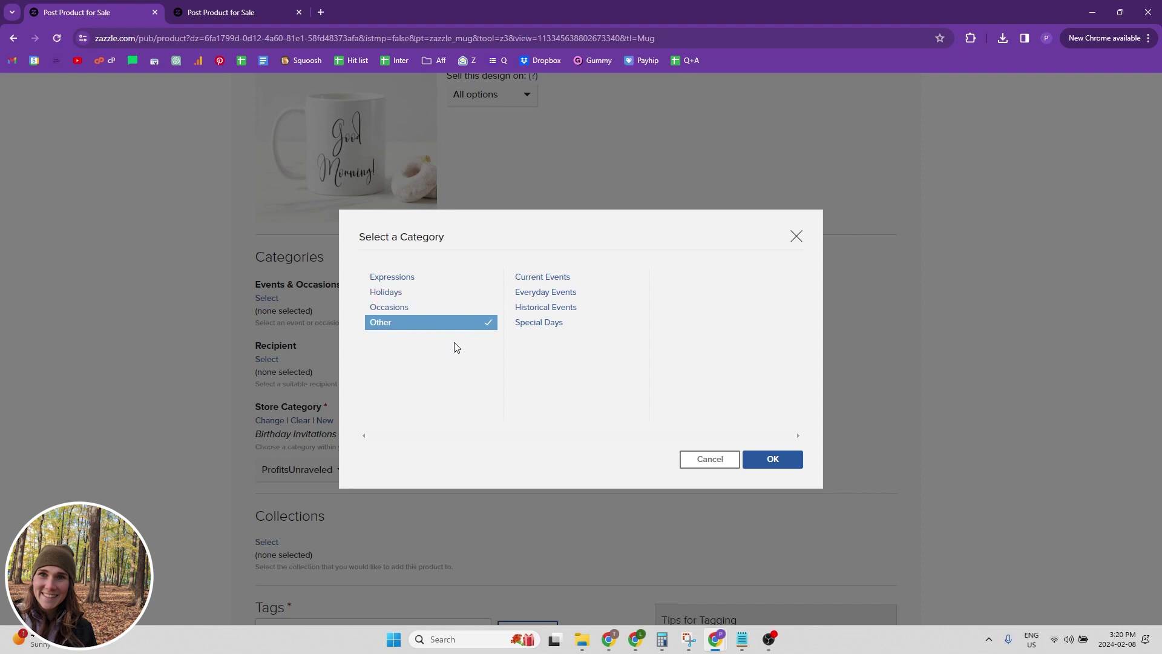
left_click(790, 461)
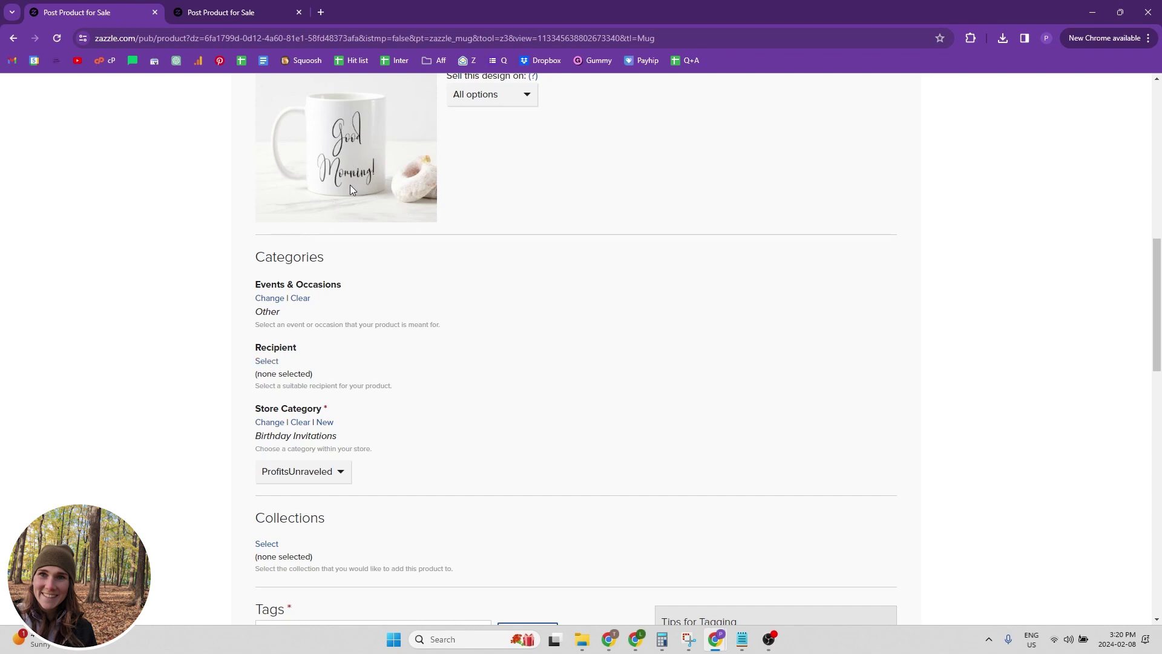
- Set the mug's Recipient category to For Her after browsing the recipient groups
left_click(267, 362)
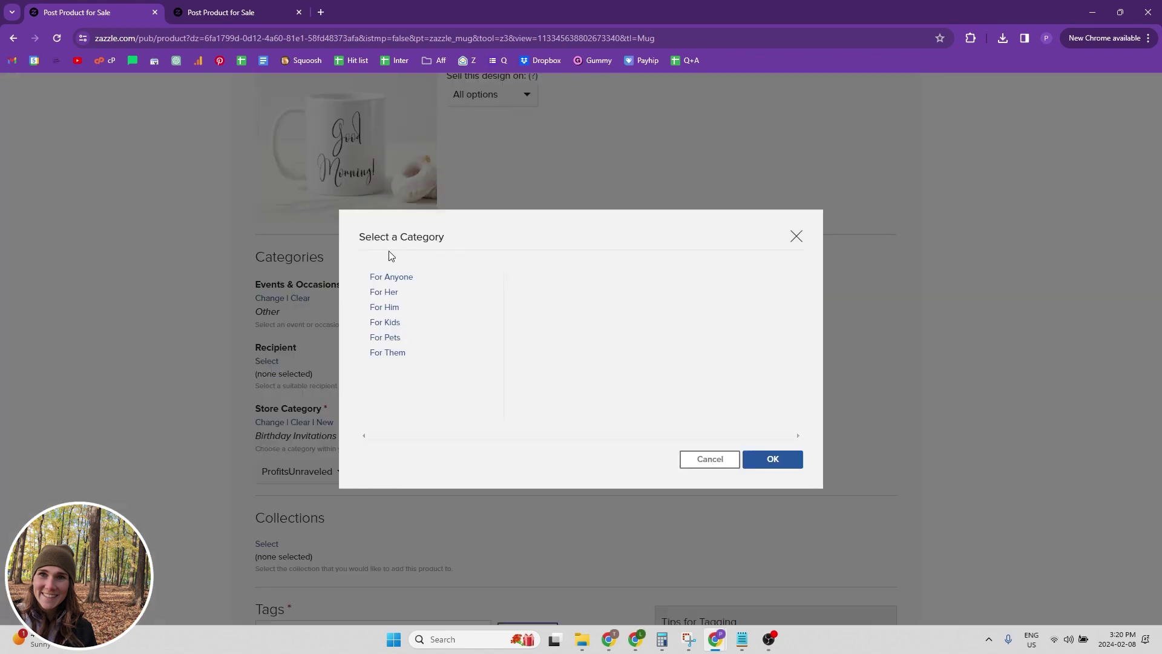
left_click(388, 293)
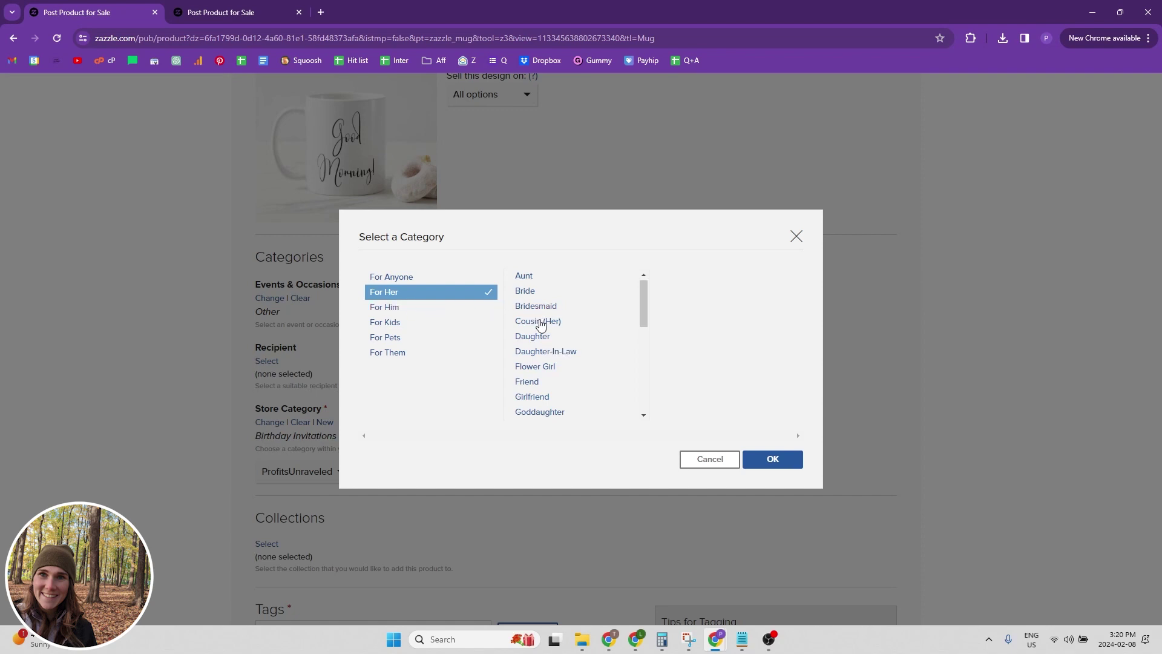
scroll(542, 327, "down", 5)
scroll(558, 398, "up", 5)
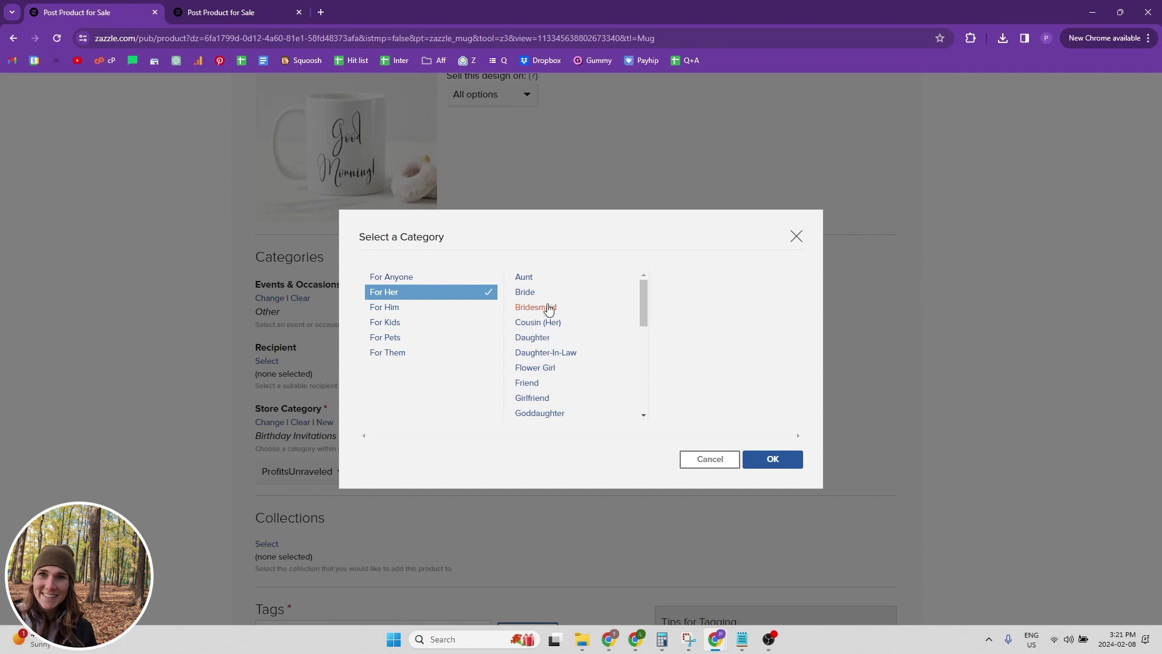
scroll(551, 324, "down", 4)
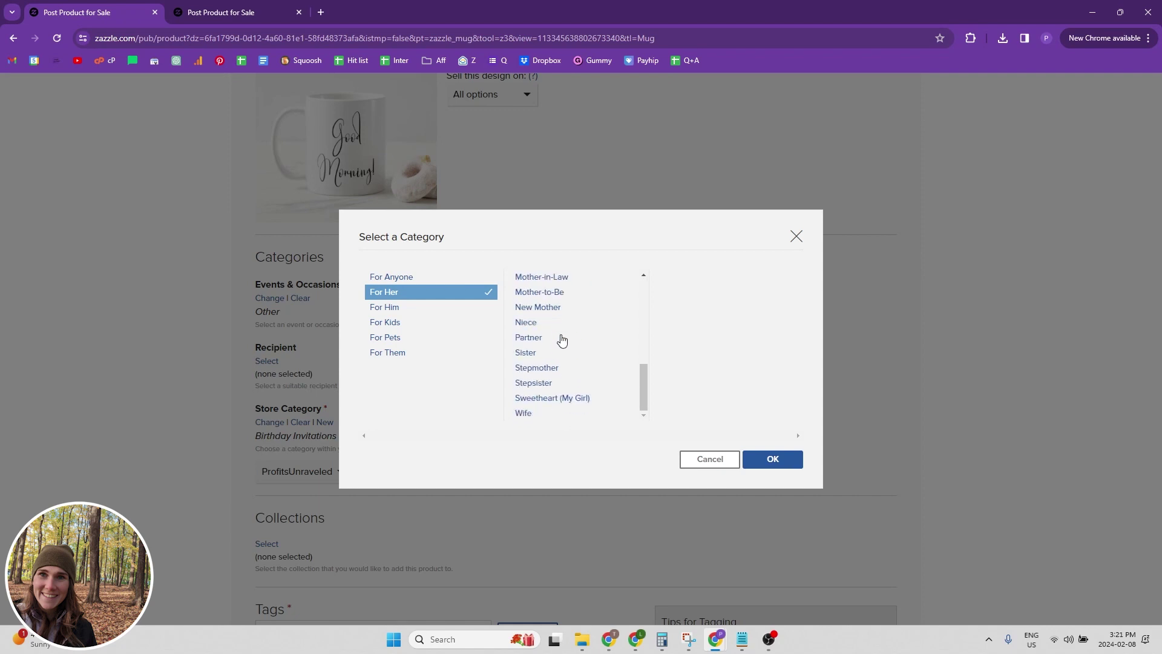
left_click(394, 355)
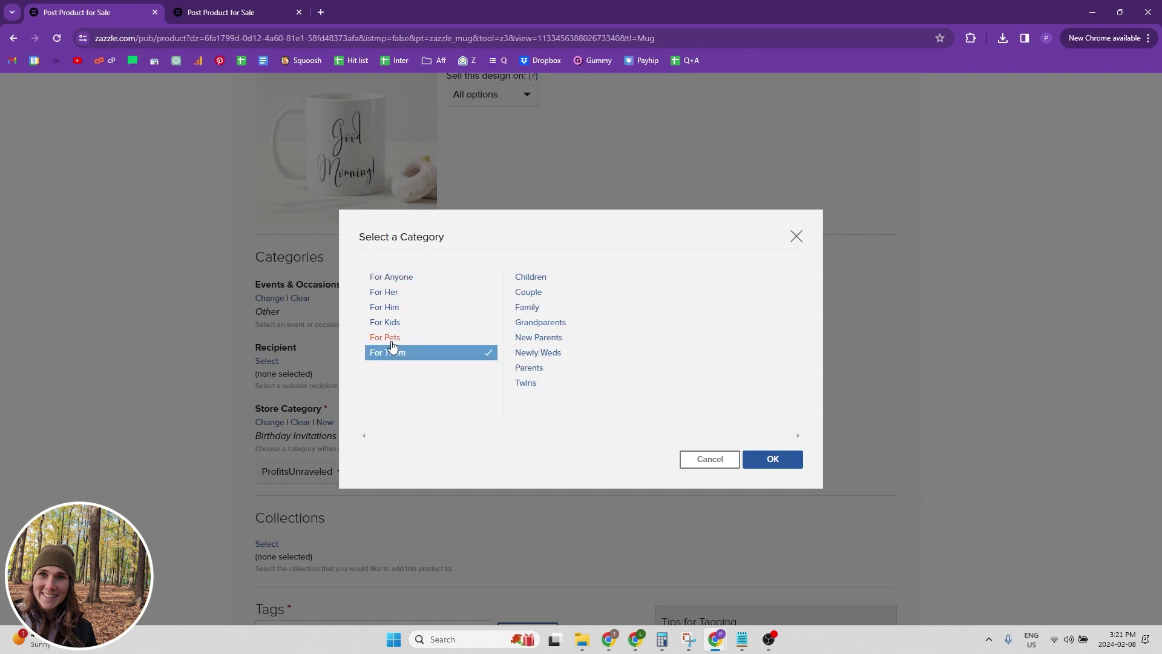
left_click(390, 338)
left_click(391, 322)
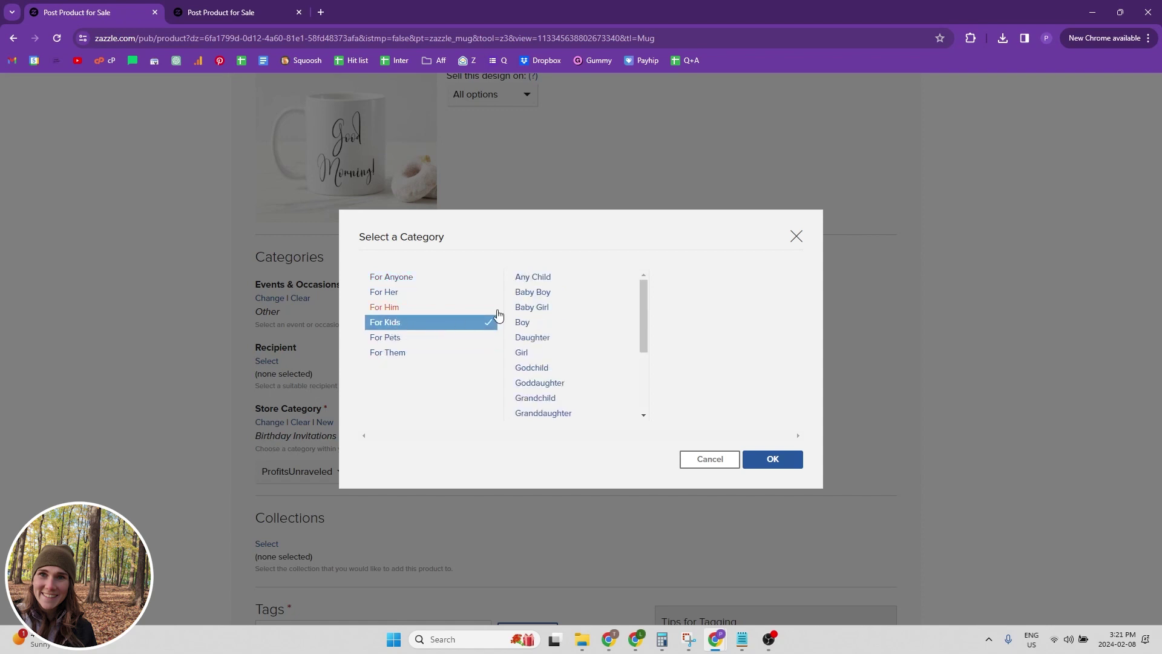
left_click(390, 277)
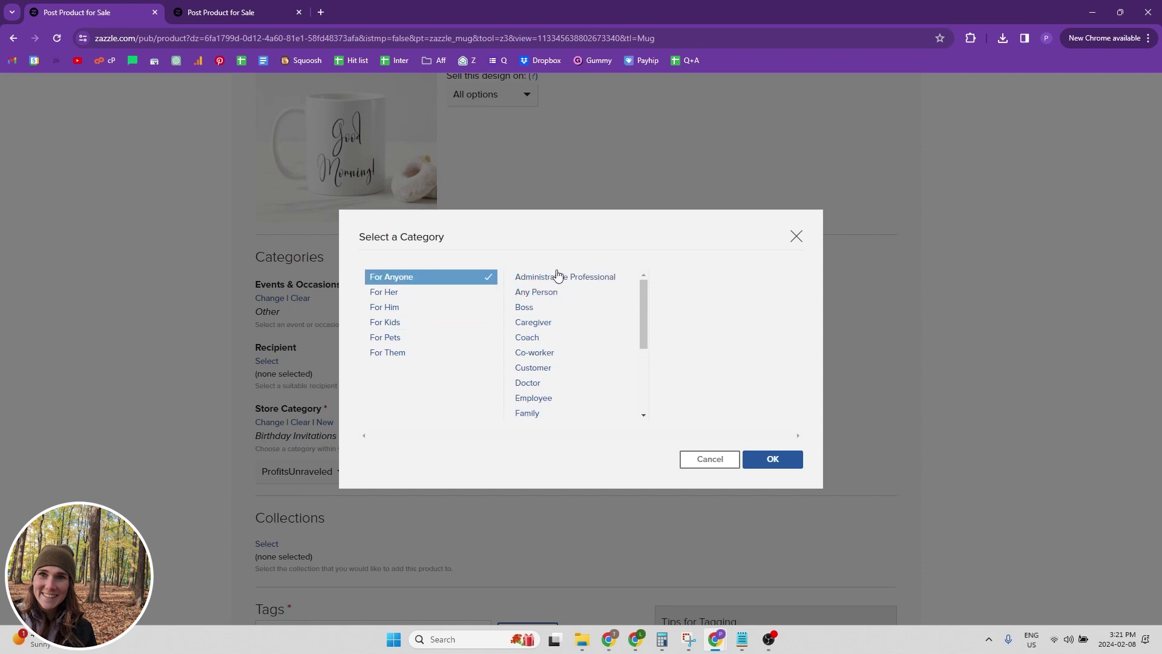
scroll(558, 275, "down", 3)
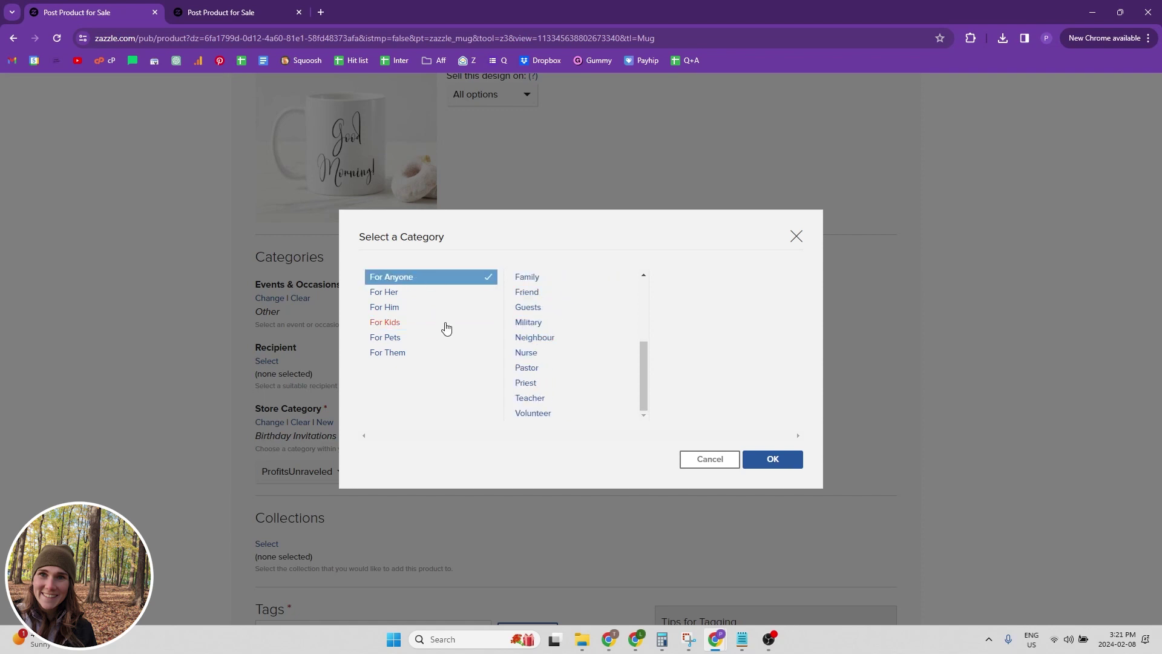
double_click(392, 297)
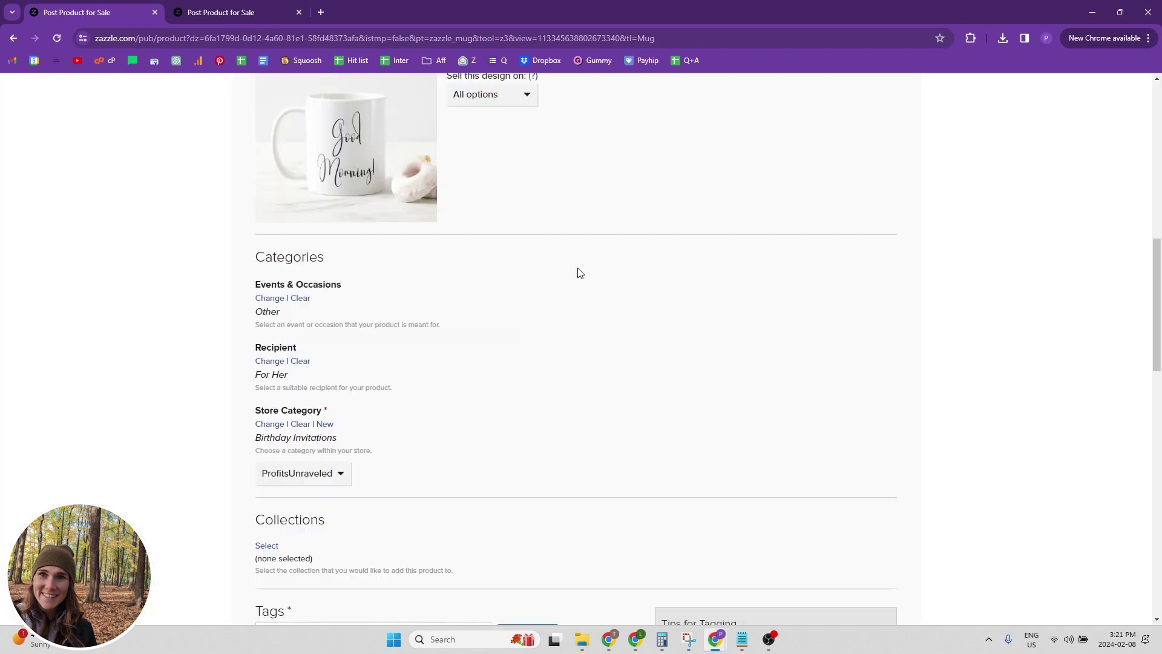
- Change the Store Category from Birthday Invitations to Other
left_click(270, 424)
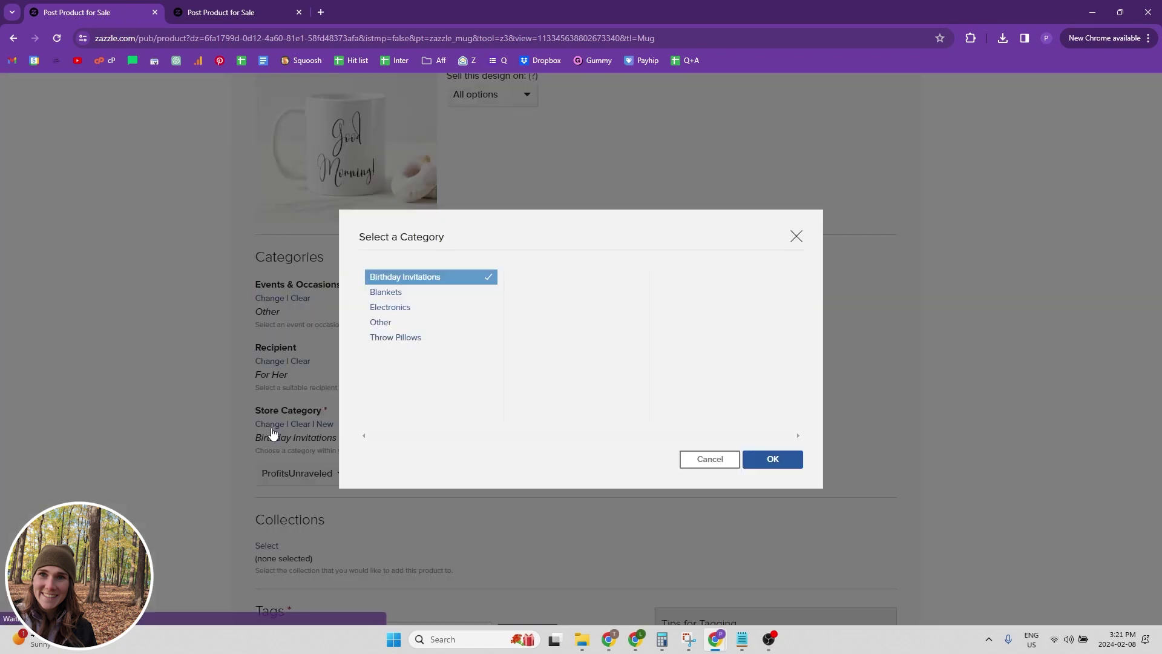
left_click(381, 322)
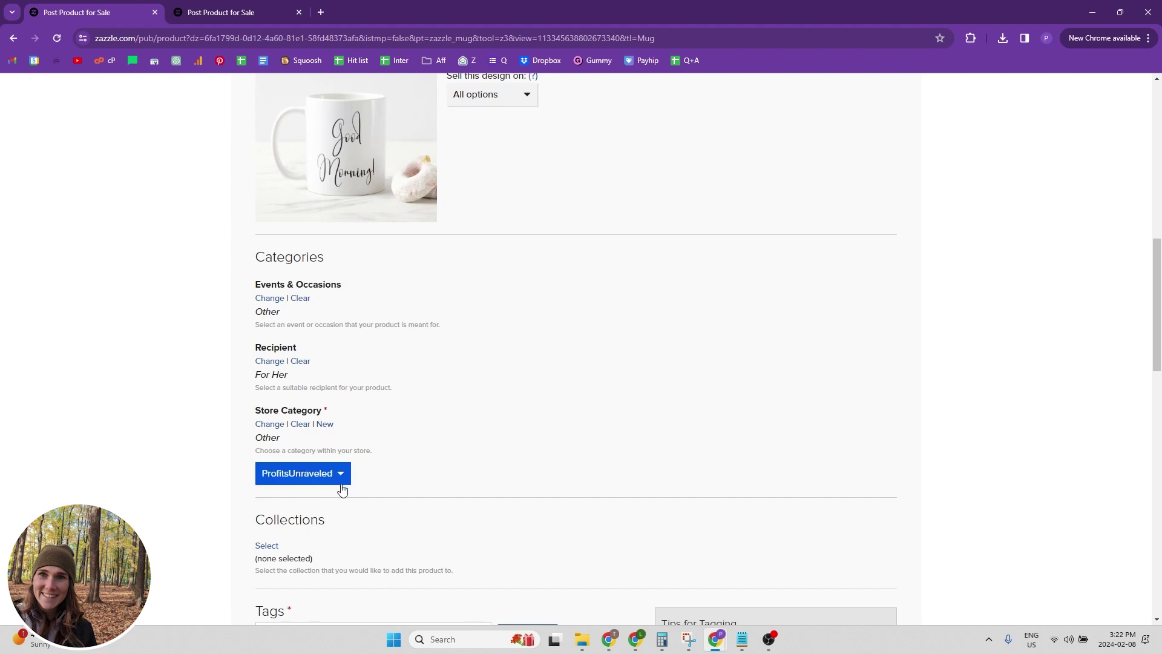
scroll(339, 472, "down", 4)
scroll(298, 415, "up", 1)
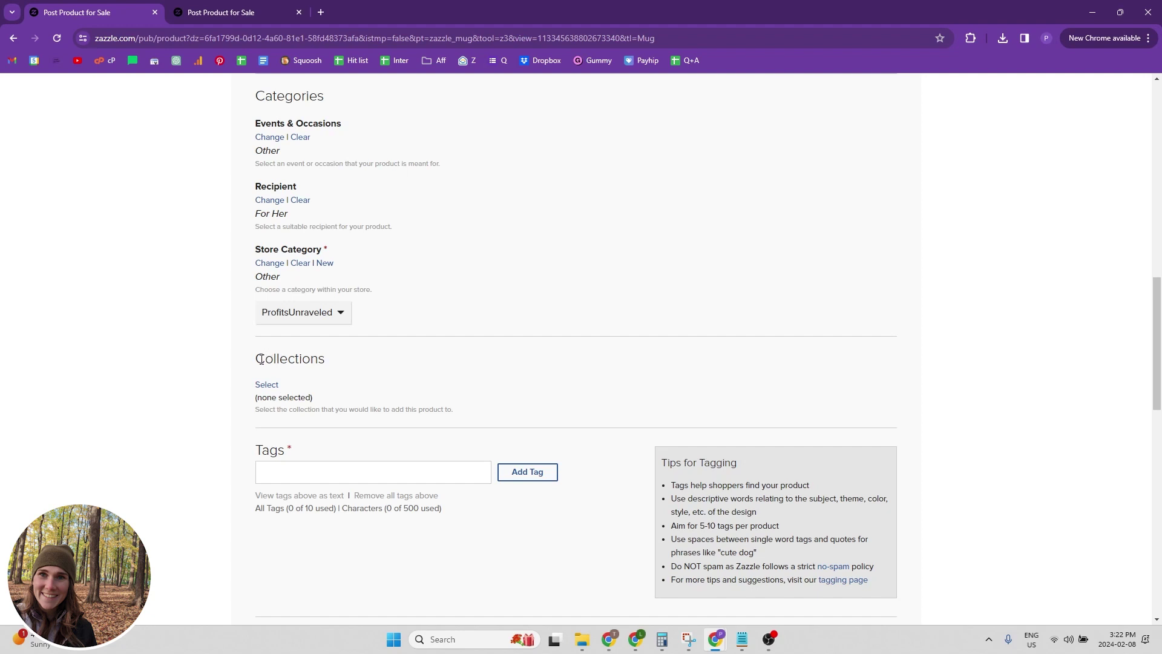
left_click_drag(261, 360, 433, 406)
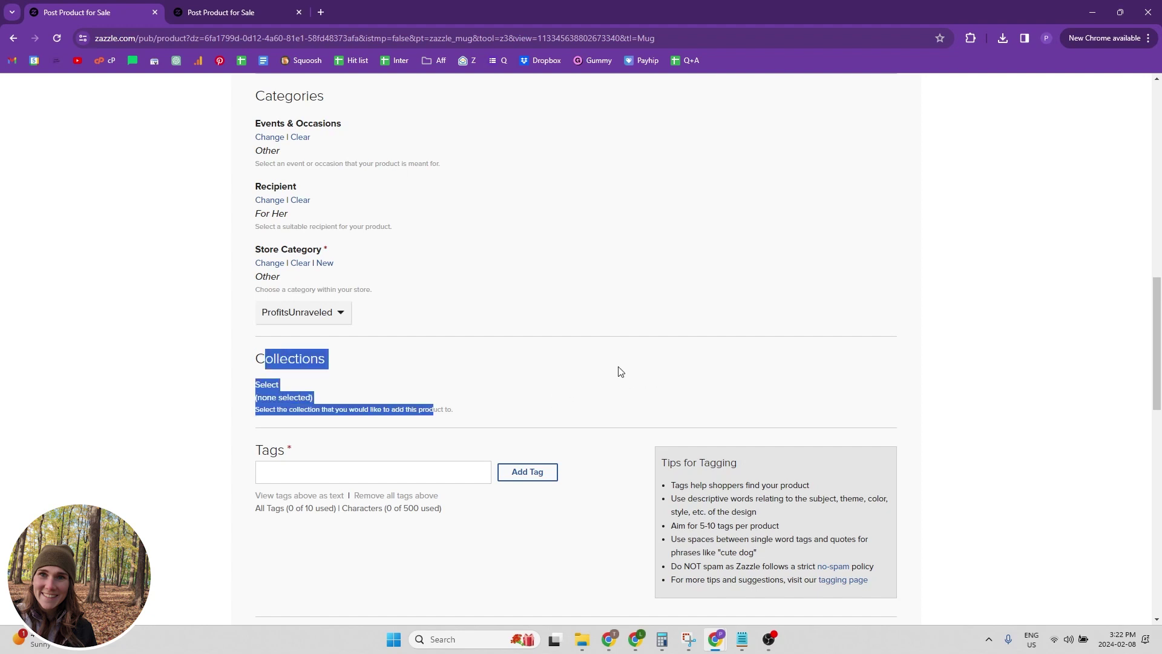
left_click(289, 352)
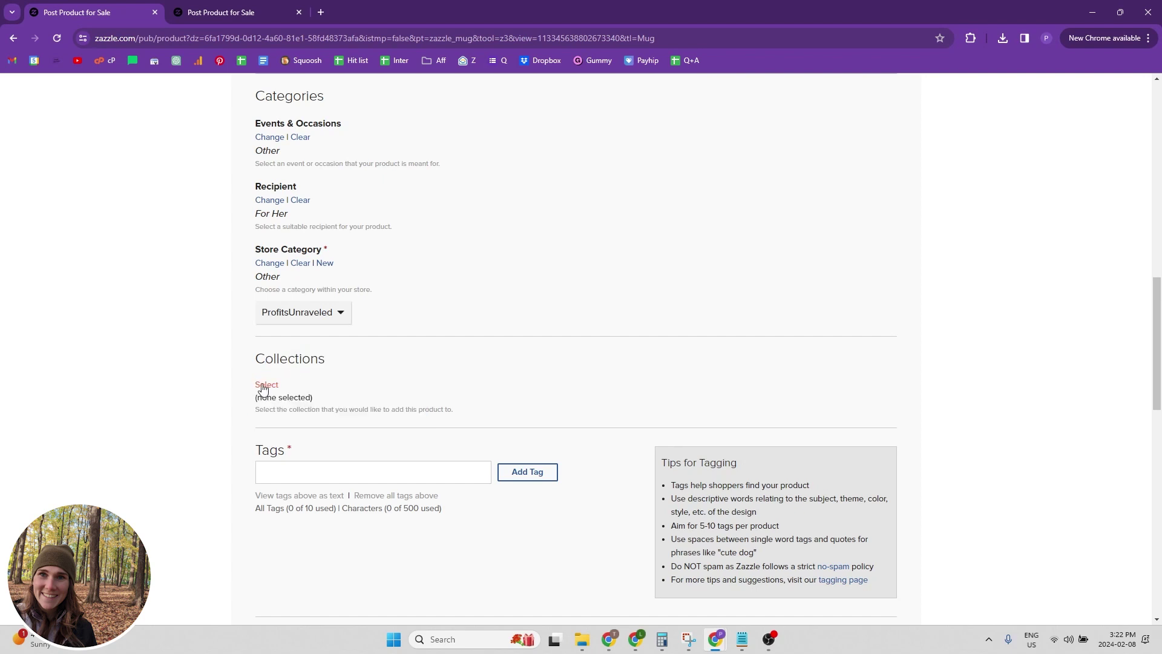
left_click(309, 471)
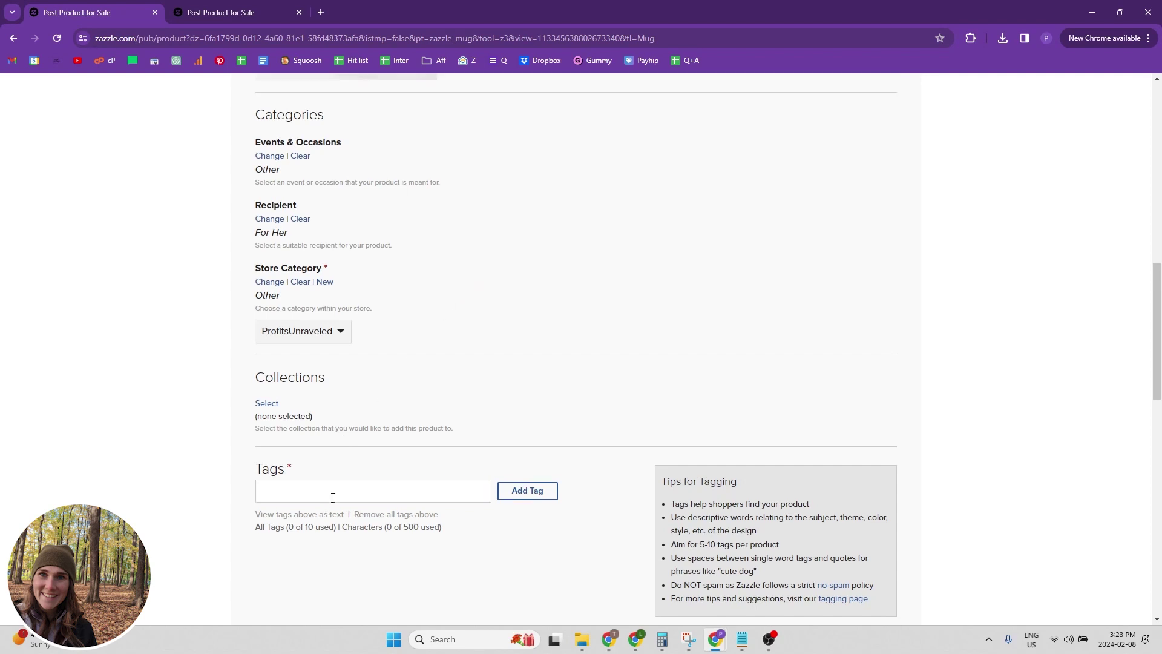
- Enter tags good morning, typography, simple, cute, modern and morning people
left_click(341, 491)
type("good morning, typography,")
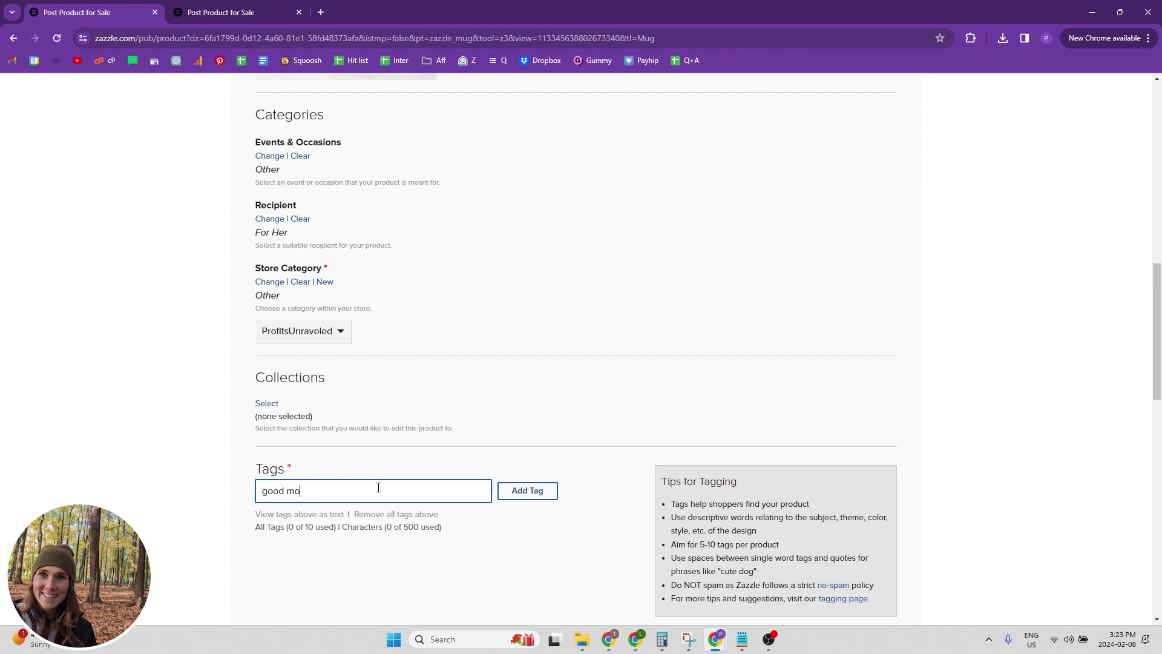
key("BackSpace")
key("BackSpace")
type(", simple, cute, modern, morning people,")
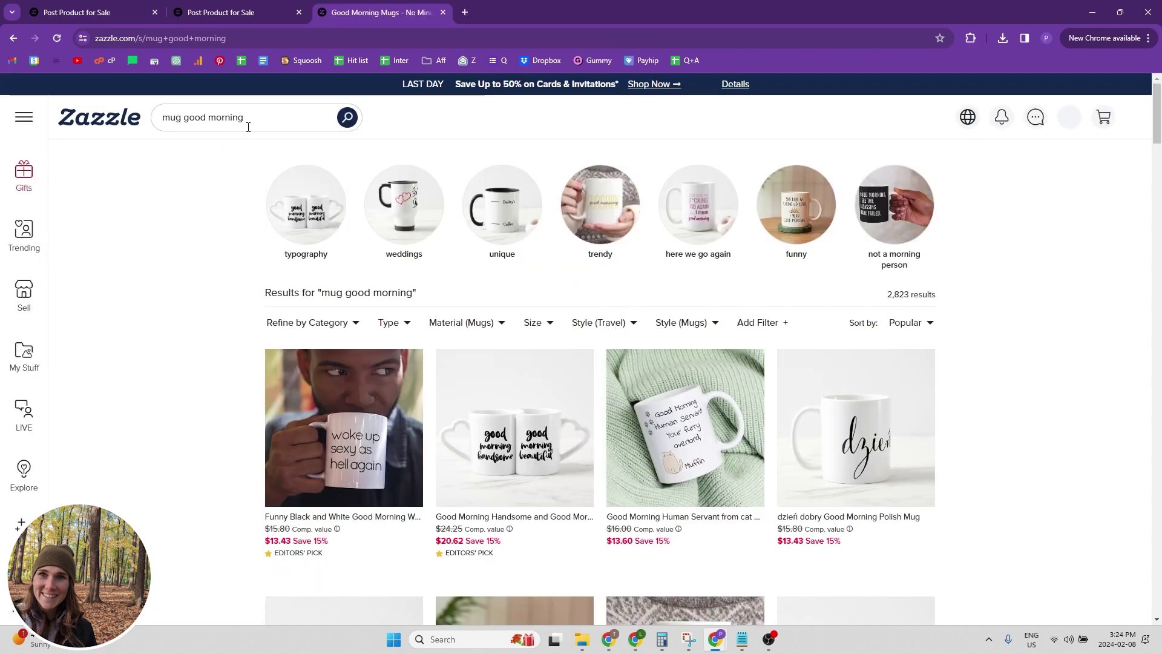
- Add tags unique, trendy, script and minimalist to reach 10, and position the prompt generator spreadsheet
left_click_drag(253, 120, 152, 120)
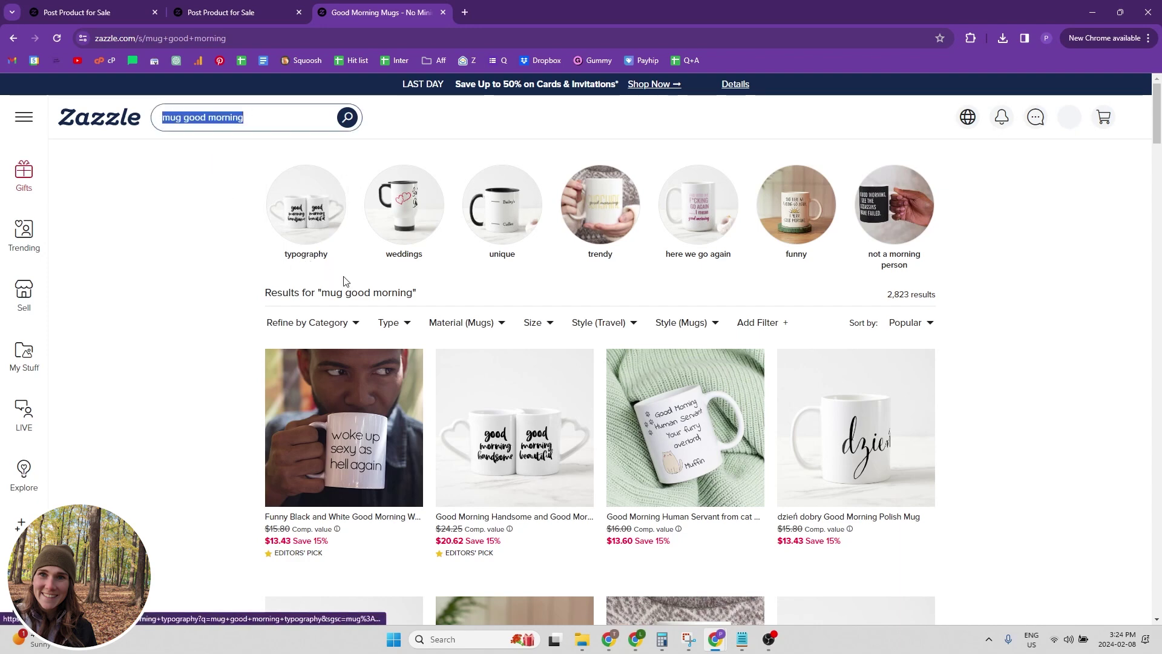
scroll(744, 285, "down", 5)
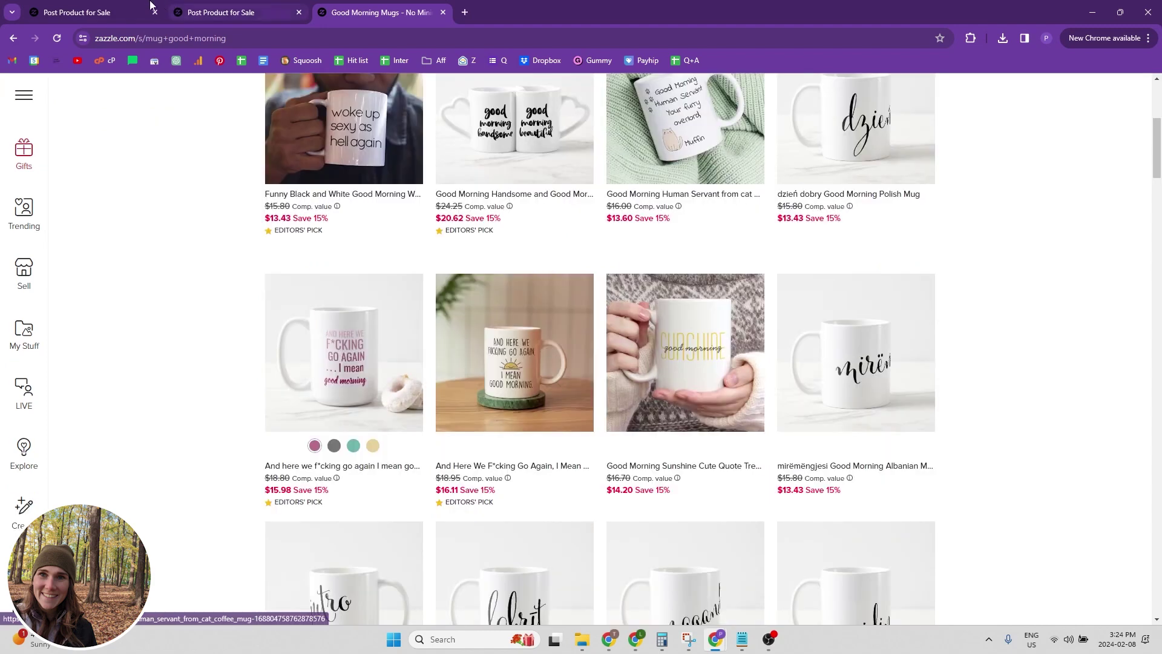
left_click(124, 7)
left_click(347, 488)
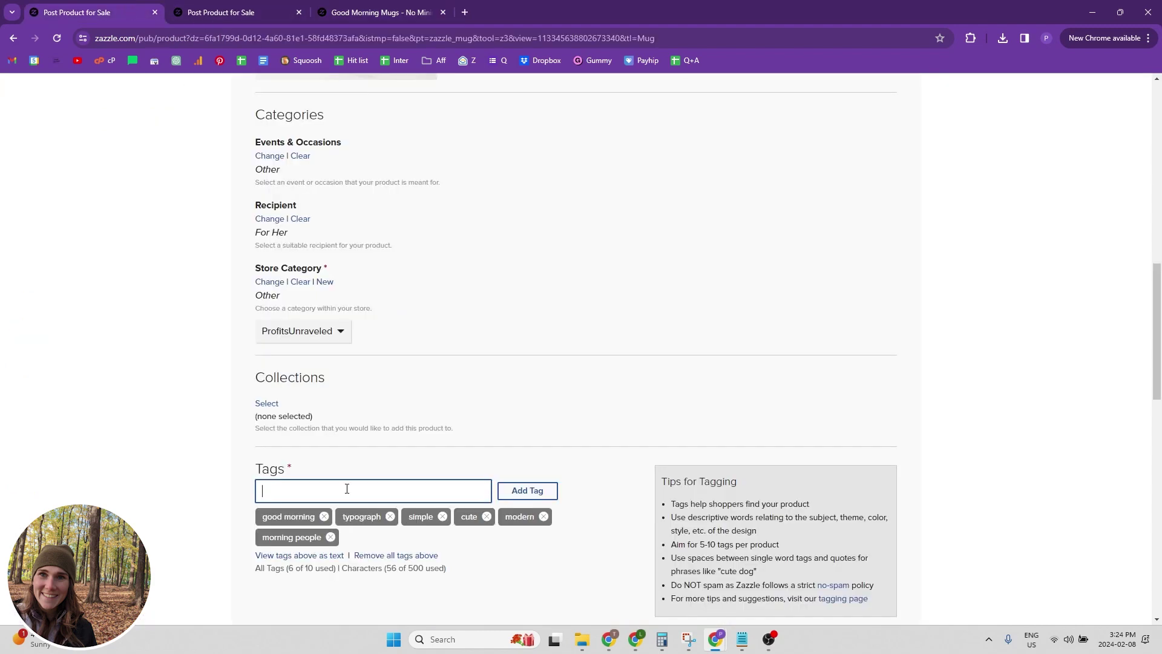
type("unique, trendy, script, minimalist")
key("Return")
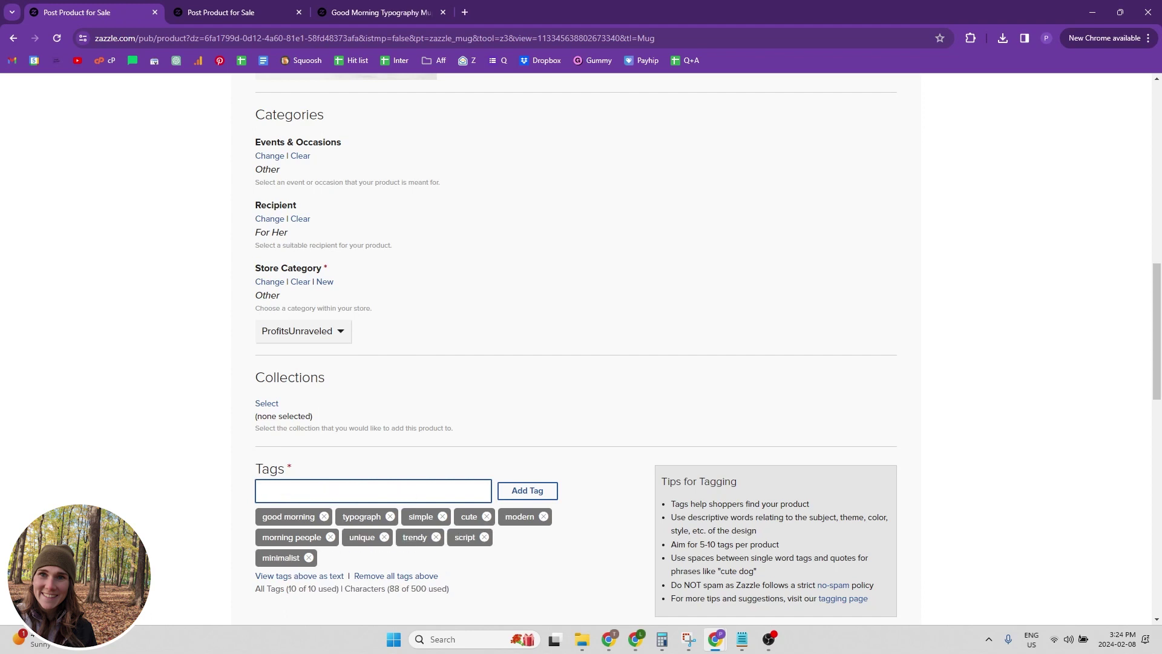
left_click_drag(1161, 75, 777, 70)
left_click_drag(1076, 375, 1014, 375)
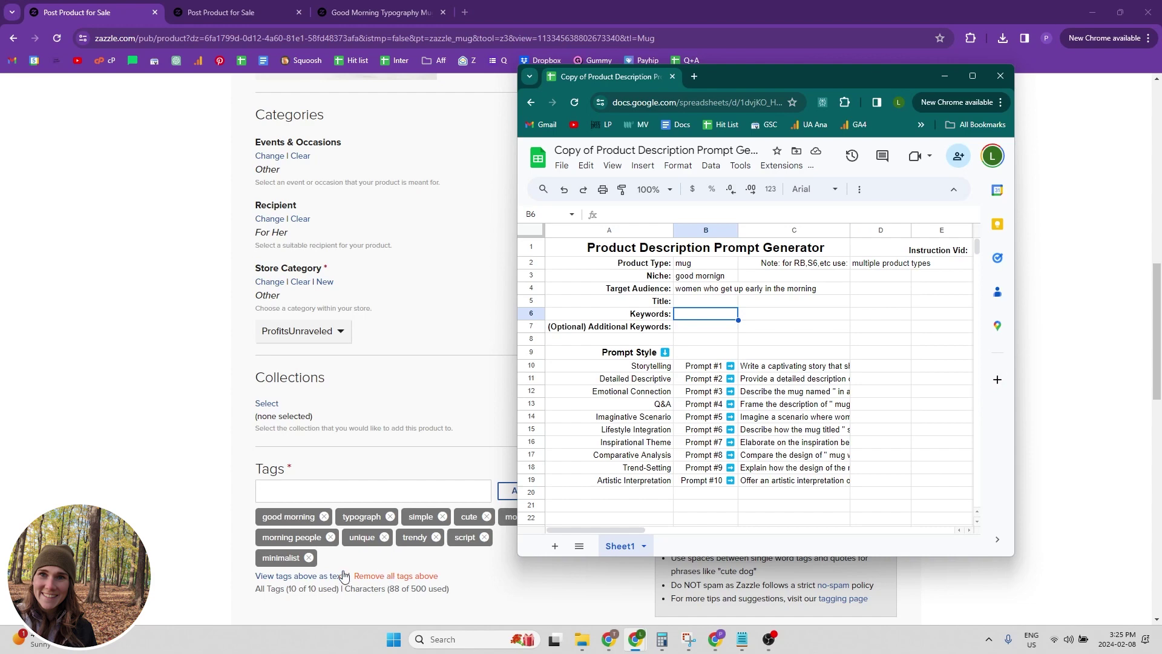
- Copy the ten mug tags as text into the Keywords cell B6
left_click(306, 576)
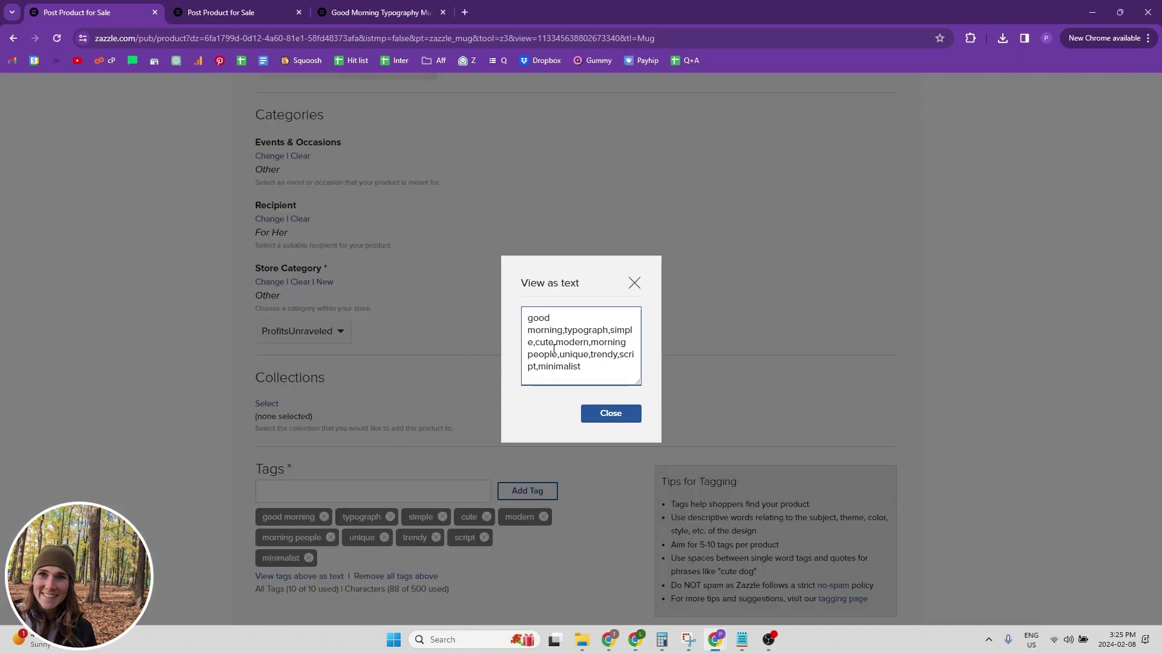
key("ctrl+a")
key("ctrl+c")
key("alt+Tab")
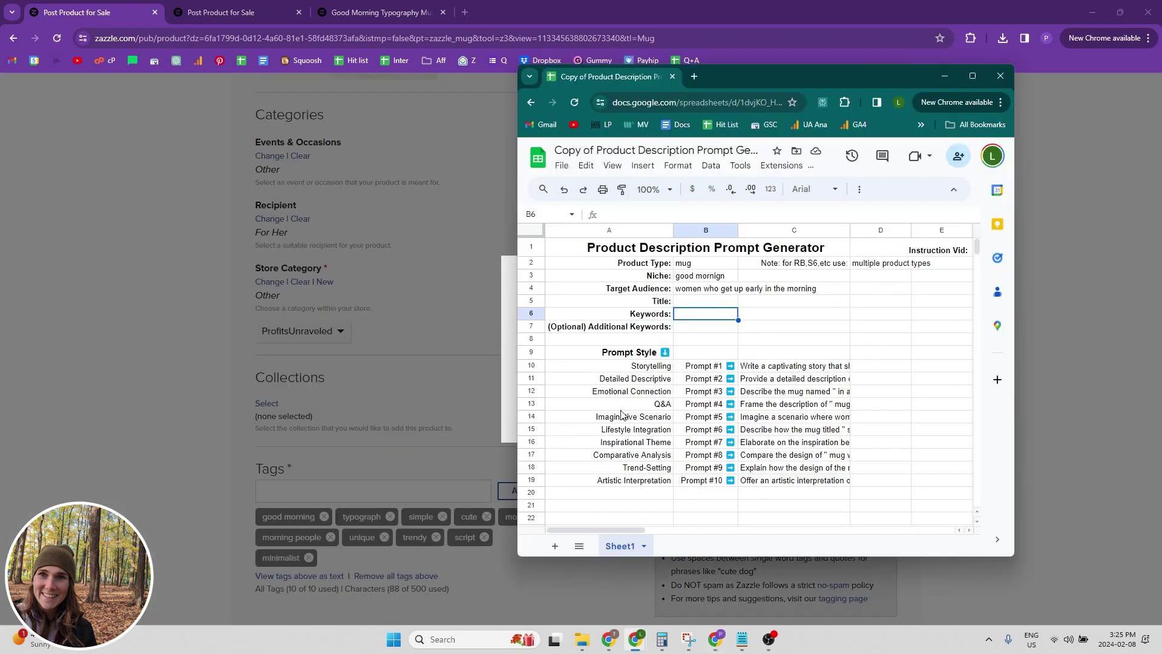
key("ctrl+v")
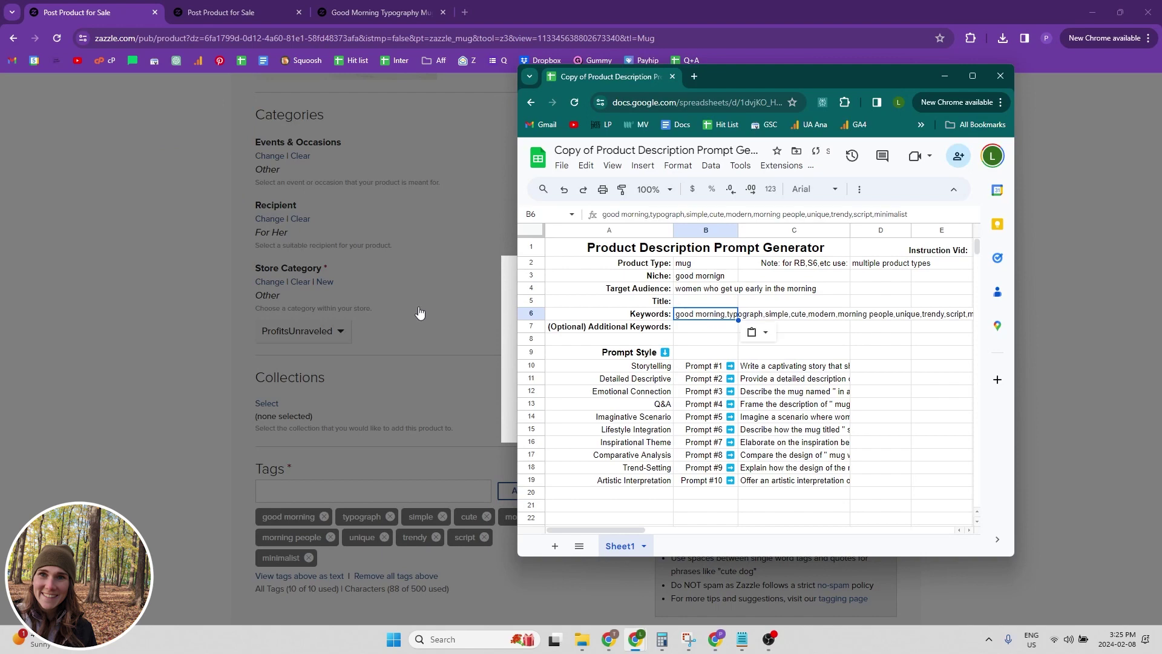
- Copy the product title "Good Morning" Simple Black Typography into the Title cell B5
left_click(365, 244)
scroll(375, 243, "up", 15)
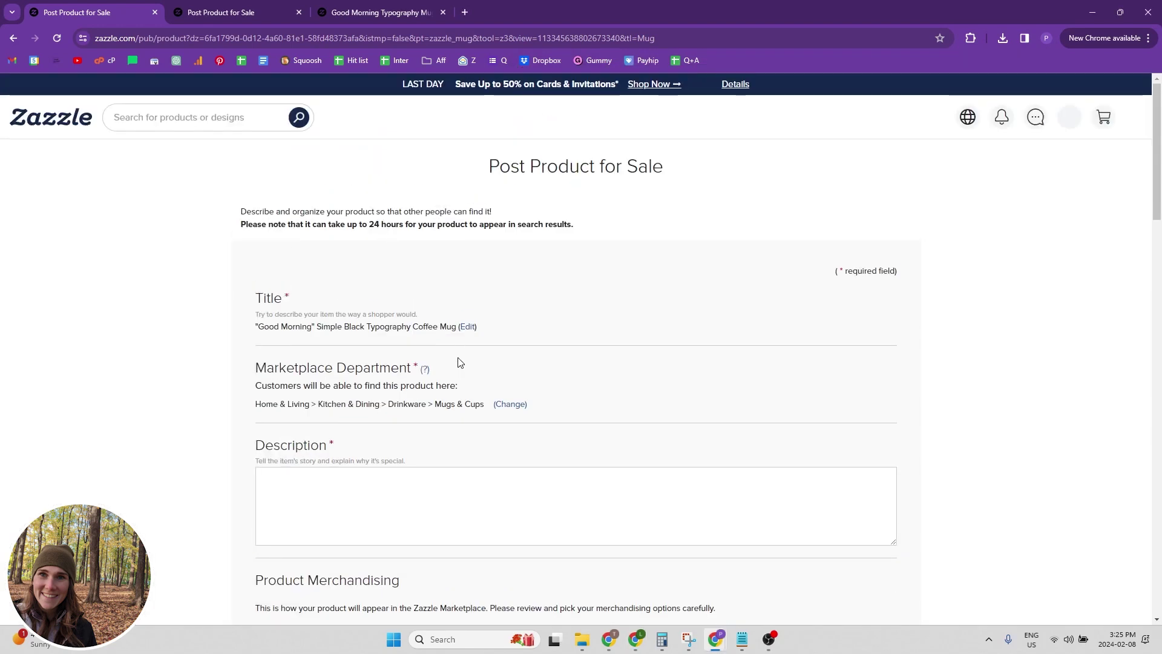
left_click(468, 327)
key("ctrl+a")
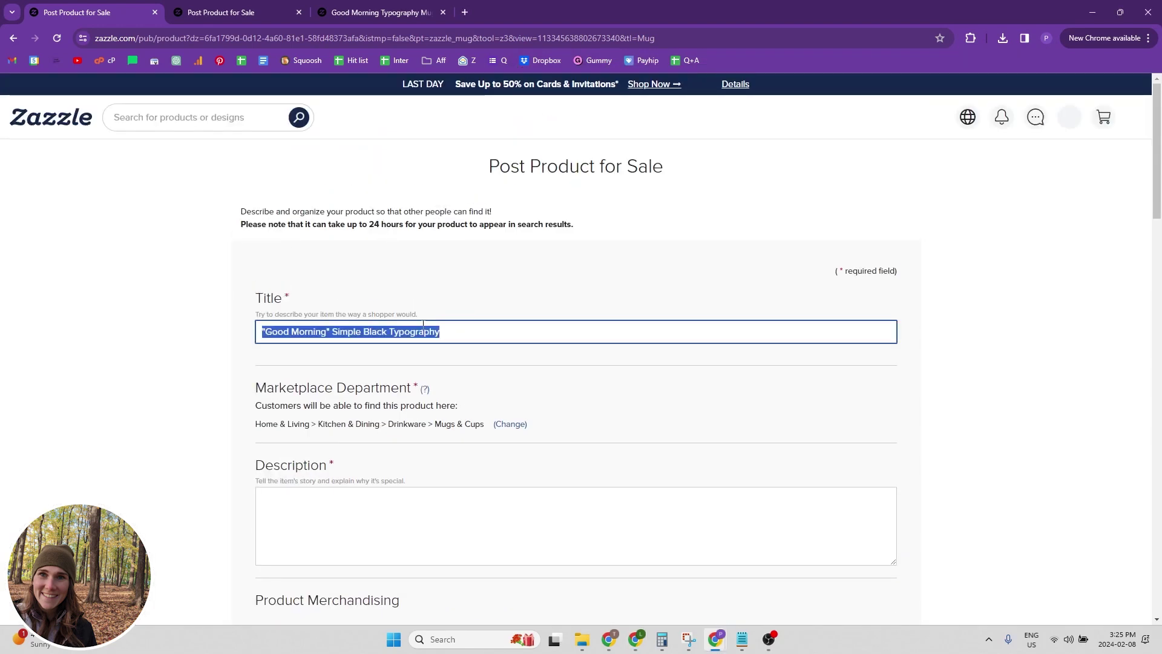
key("ctrl+c")
key("alt+Tab")
left_click(684, 302)
key("ctrl+v")
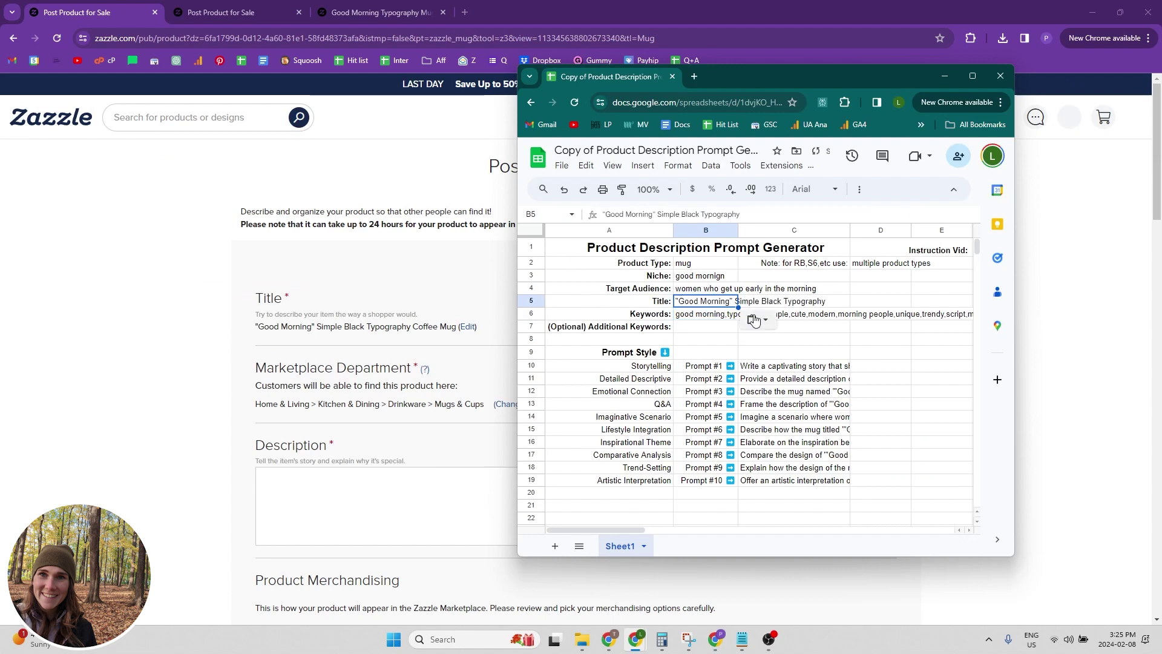
left_click(708, 267)
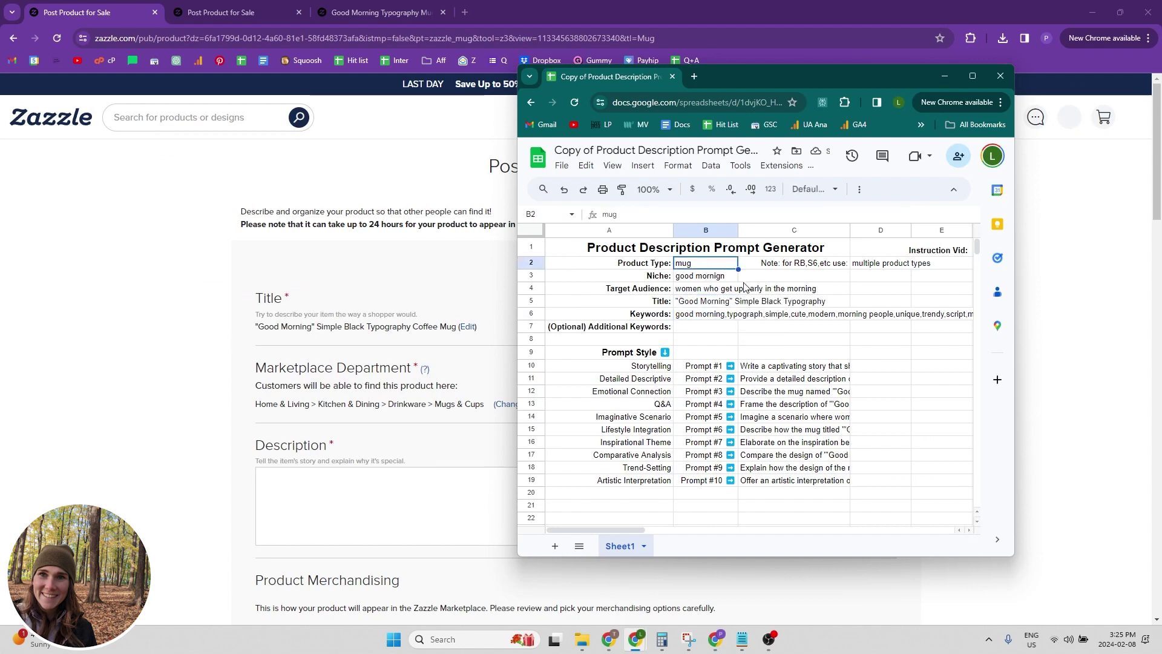
left_click(731, 280)
- Correct the Niche cell B3 from 'good mornign' to 'good morning'
double_click(731, 281)
key("BackSpace")
key("BackSpace")
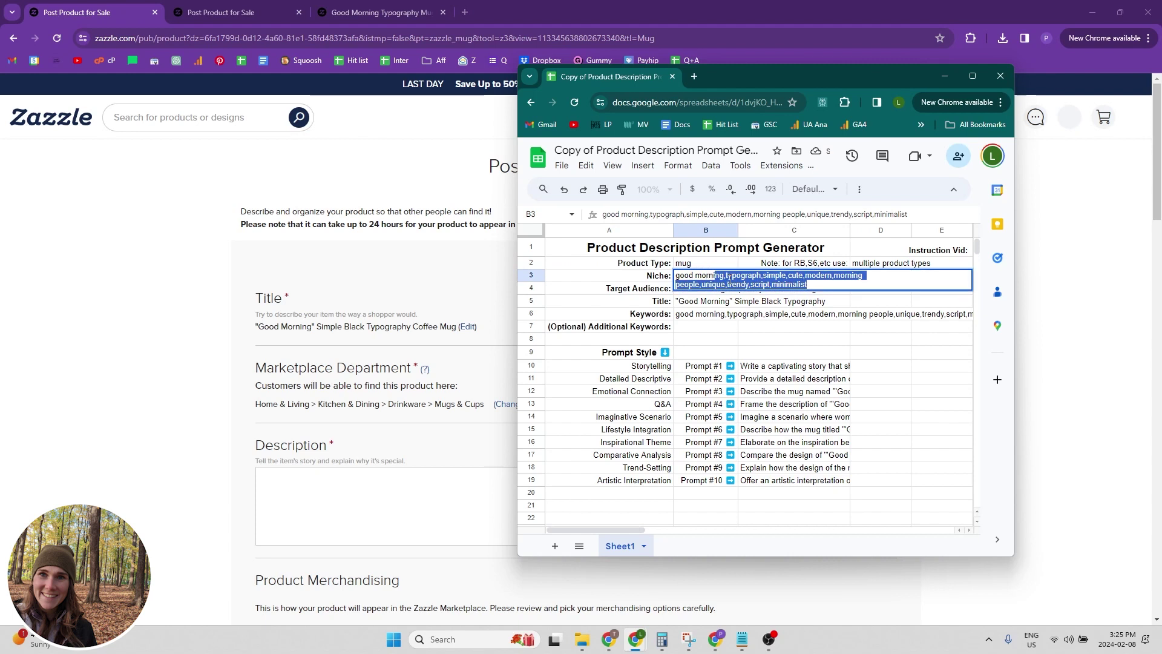
type("ng")
key("Return")
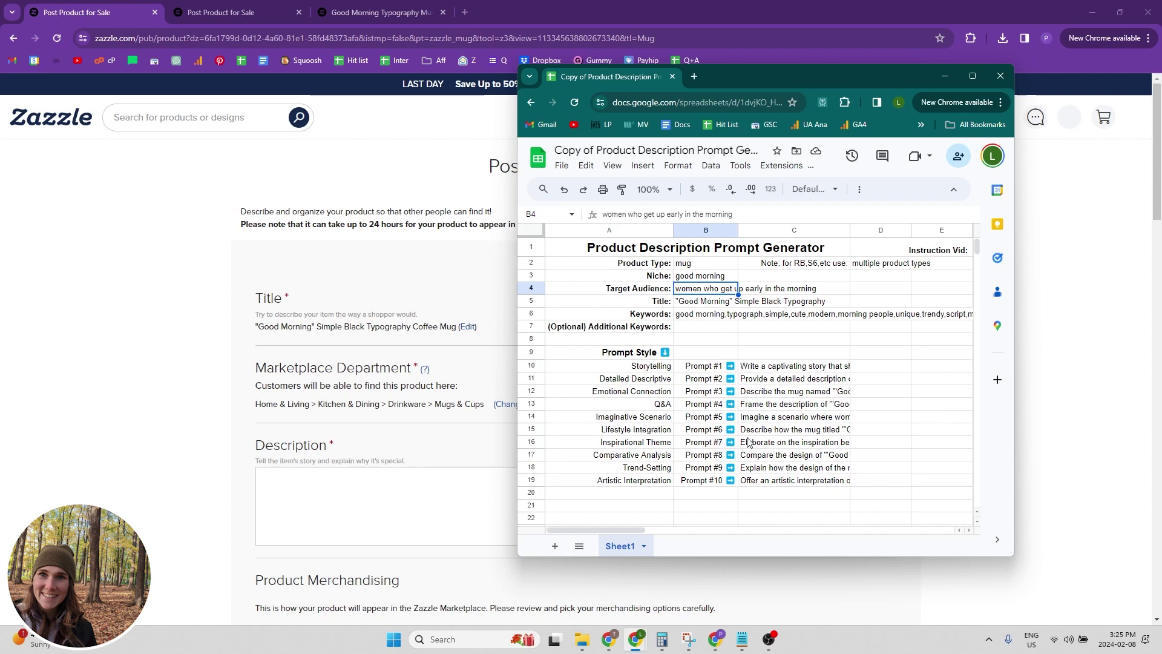
- Copy the Emotional Connection prompt from cell C12
left_click(769, 469)
key("ctrl+c")
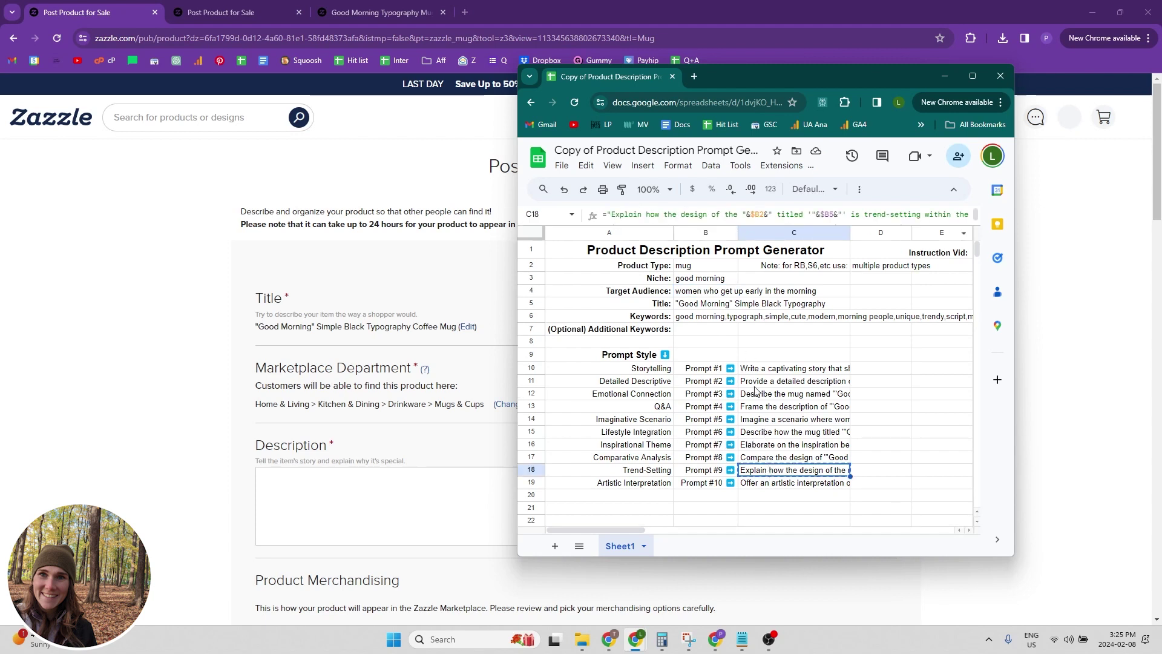
left_click(759, 395)
key("ctrl+c")
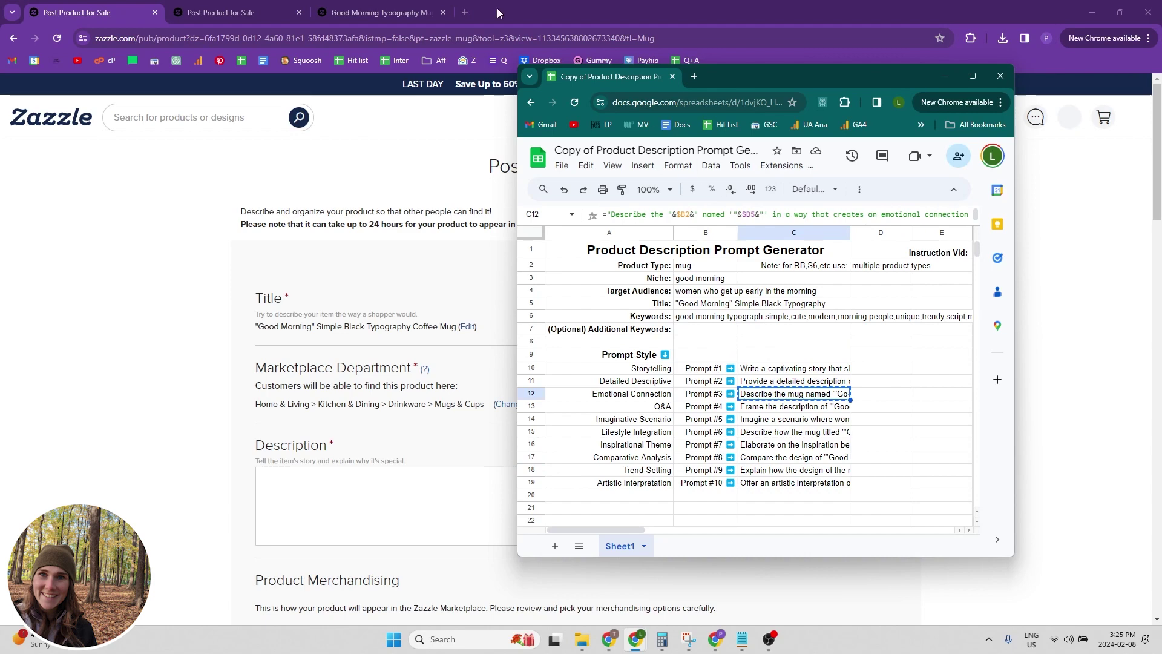
- Send the copied Emotional Connection prompt to ChatGPT in a new tab
left_click(465, 11)
type("chat")
key("Return")
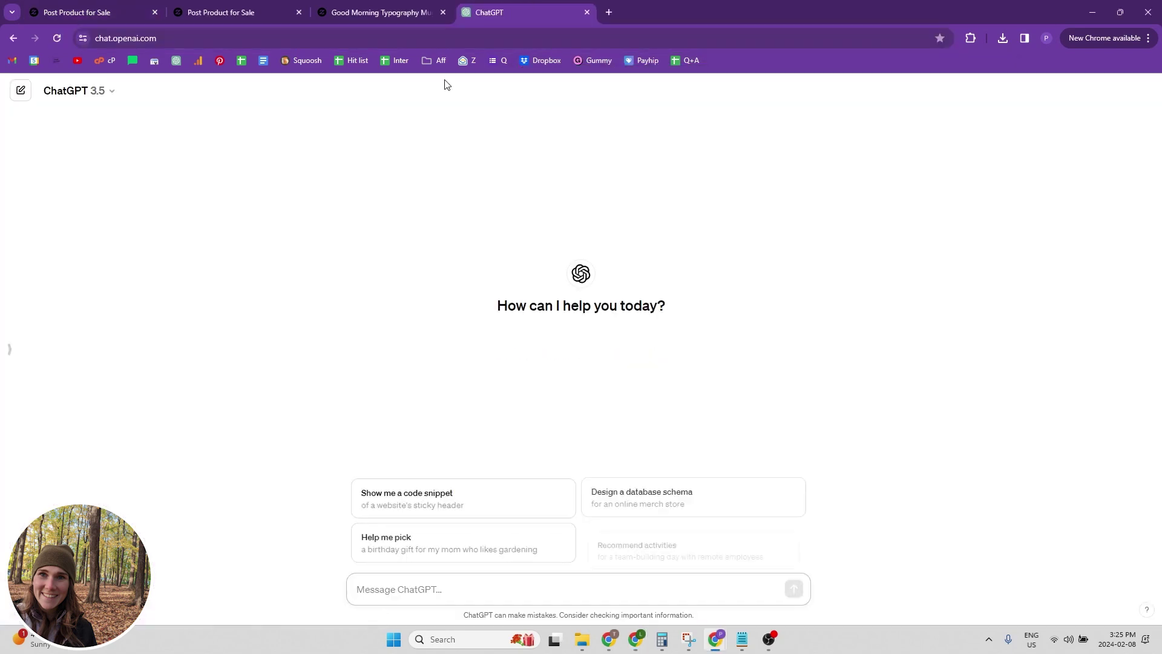
key("ctrl+v")
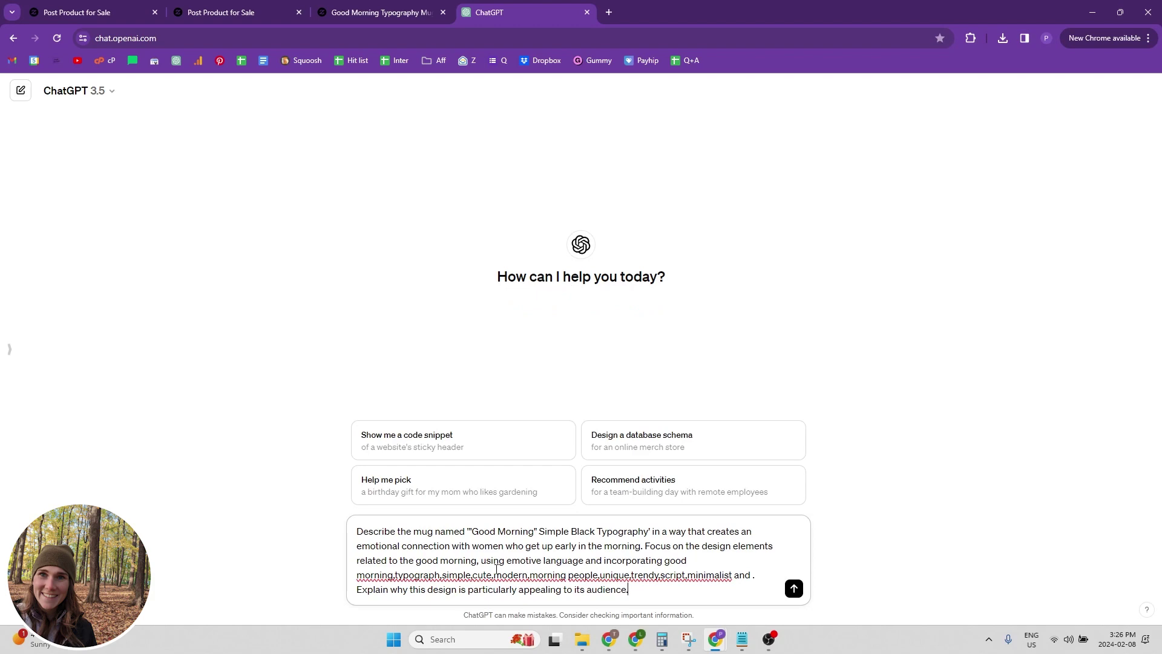
key("alt+Tab")
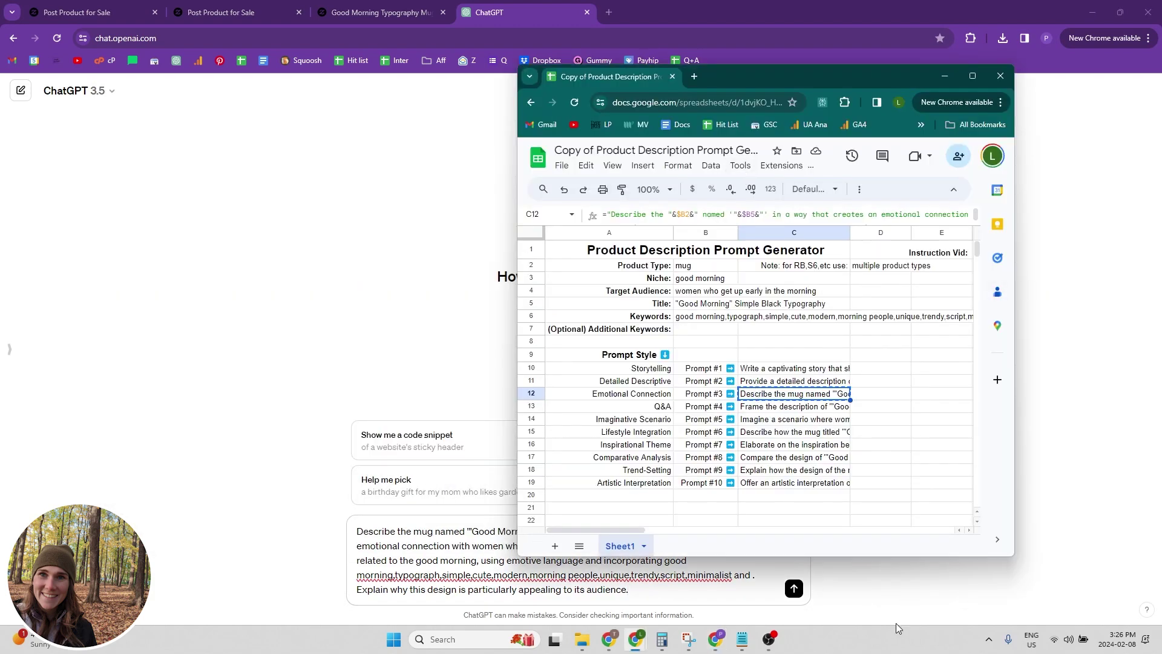
left_click(792, 589)
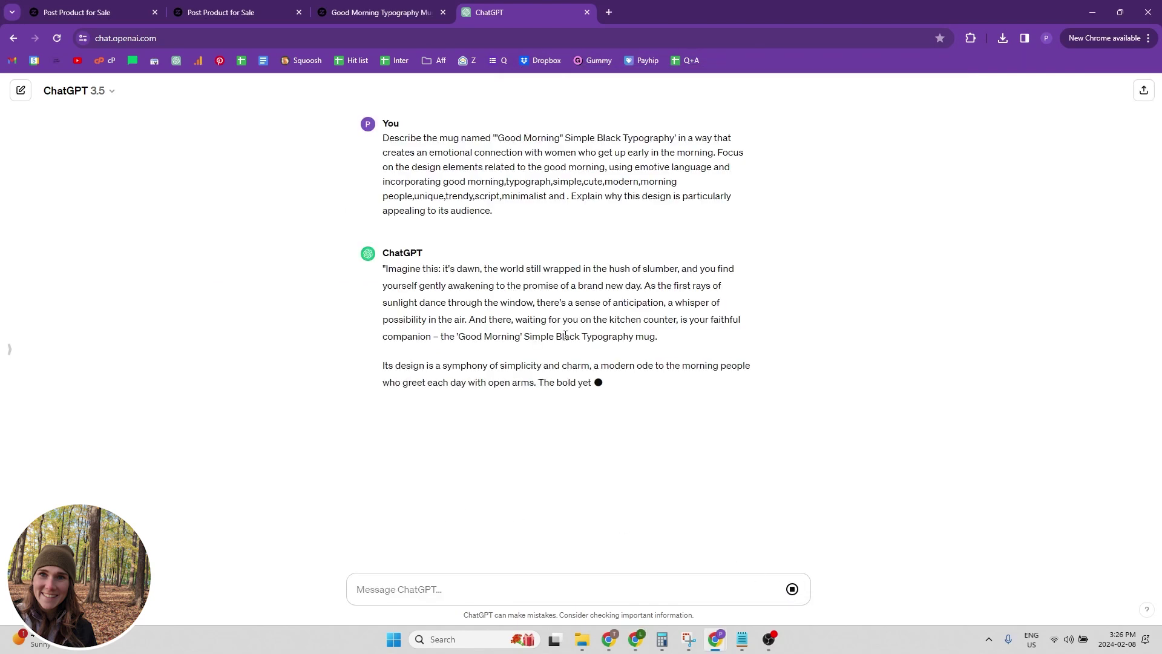
- Select and copy ChatGPT's full mug description reply
left_click_drag(666, 563, 384, 257)
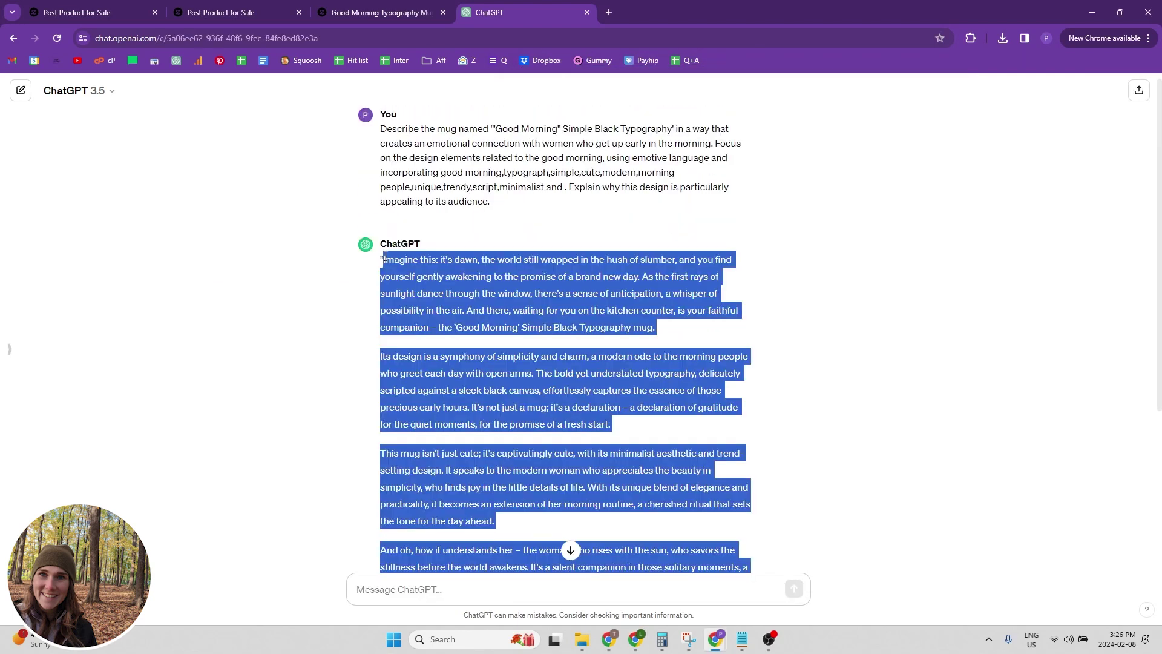
scroll(484, 223, "down", 3)
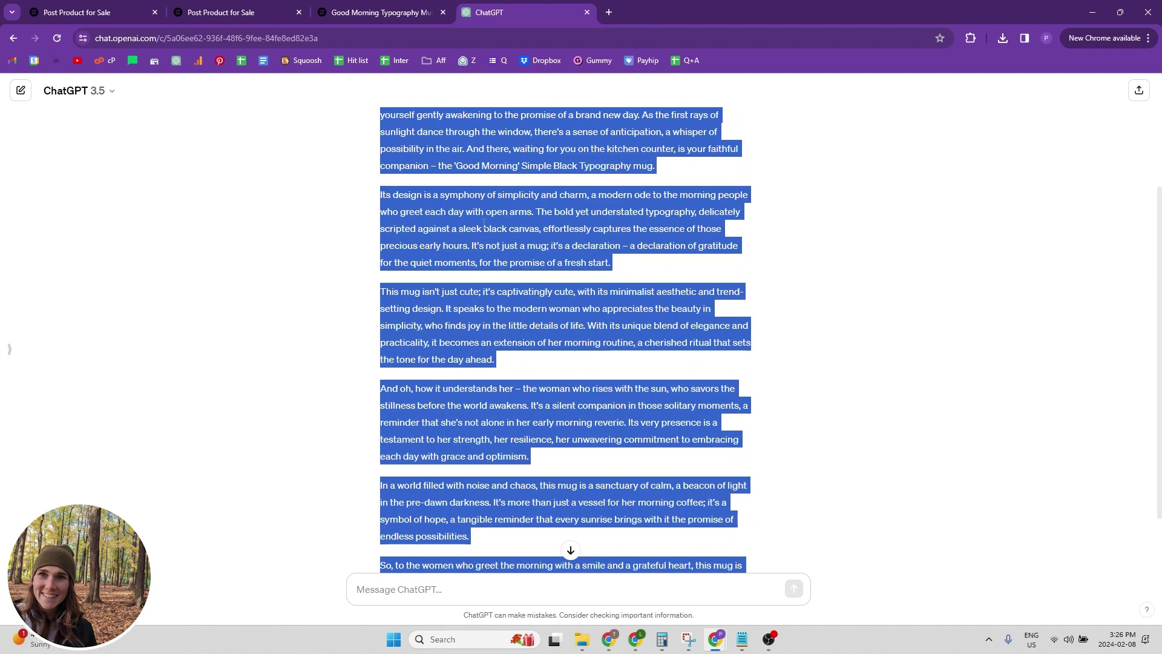
scroll(543, 303, "down", 2)
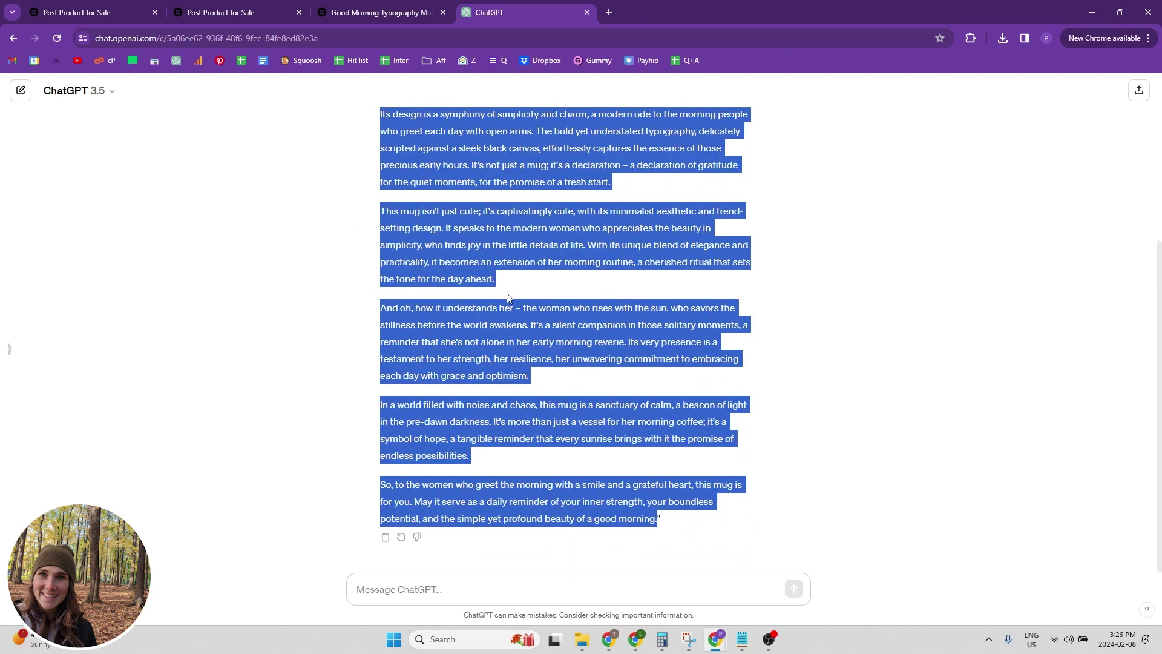
key("ctrl+c")
key("ctrl+1")
- Paste the ChatGPT mug description into the Zazzle Description field
left_click(402, 495)
key("ctrl+v")
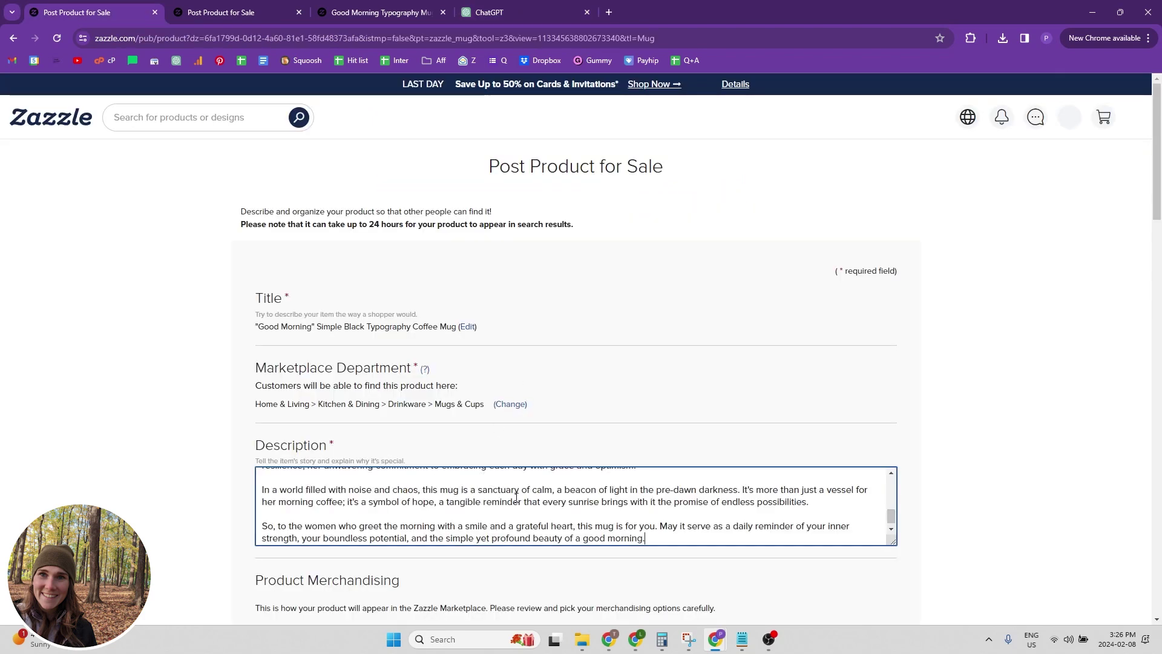
scroll(545, 491, "up", 10)
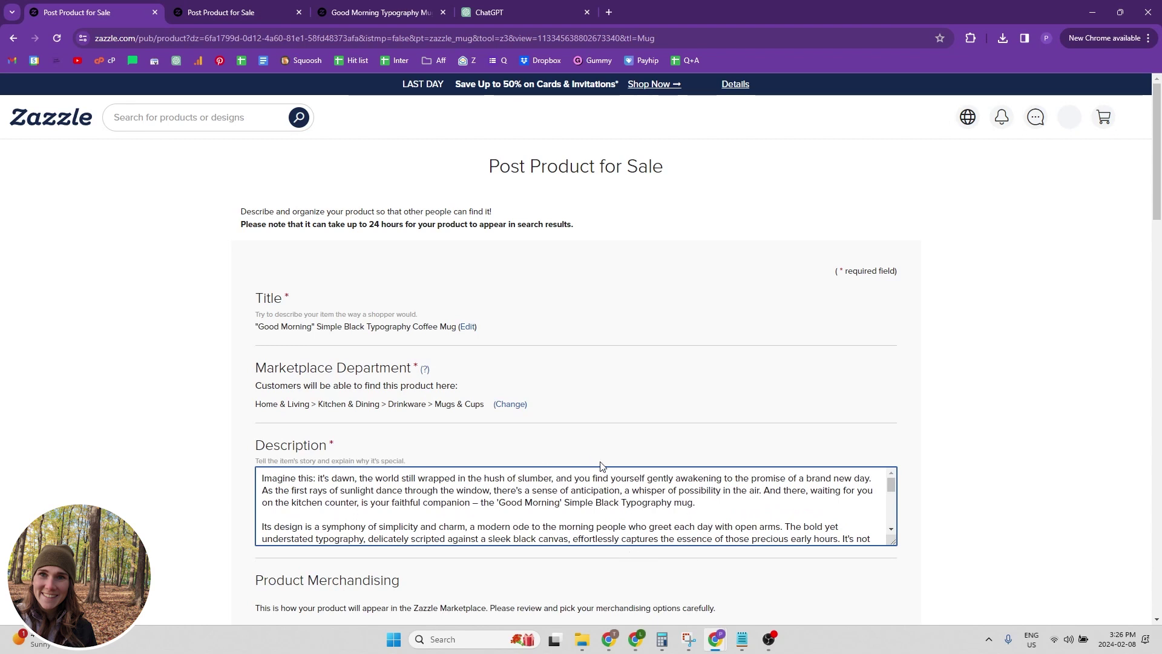
scroll(1022, 342, "down", 10)
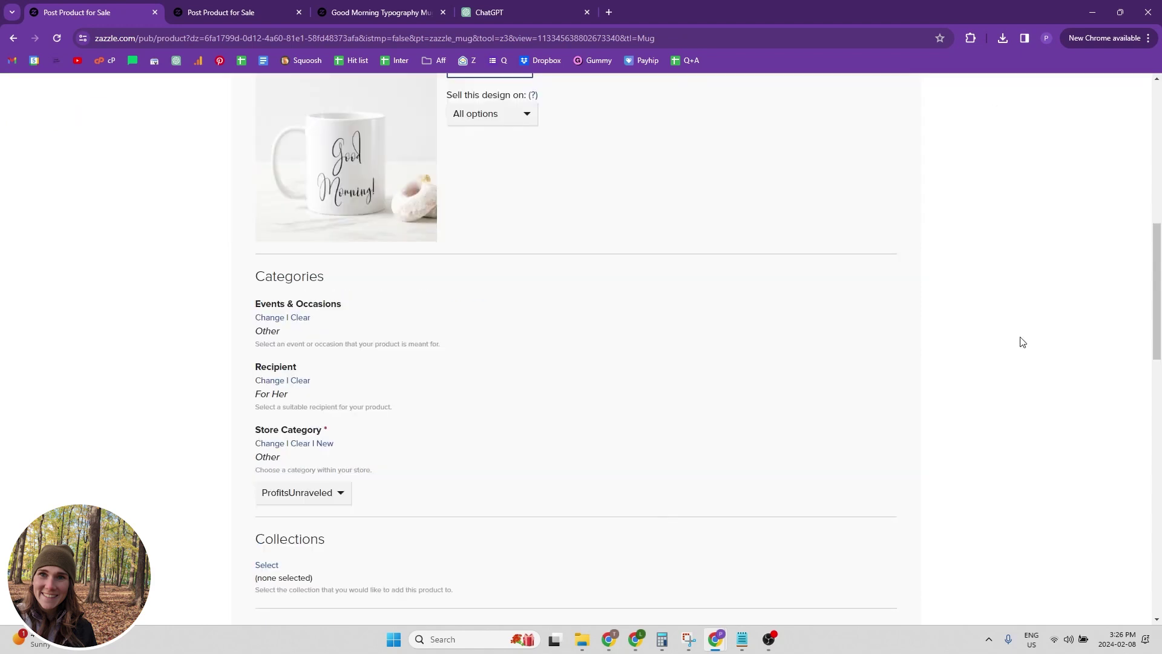
scroll(1021, 339, "up", 7)
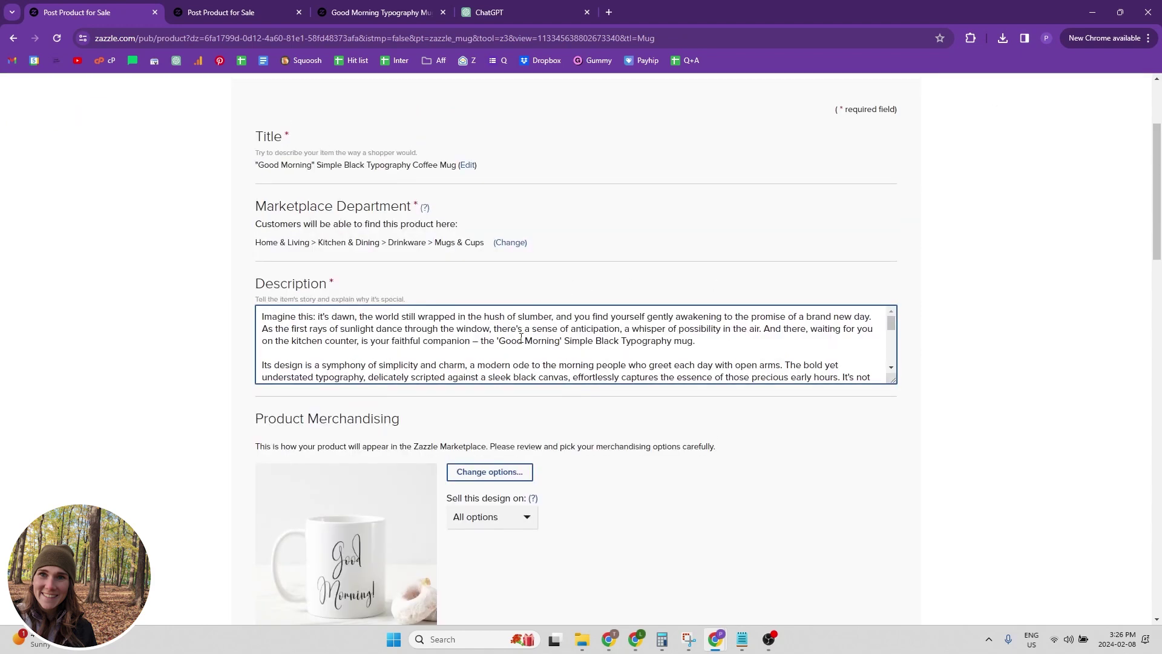
scroll(917, 306, "down", 8)
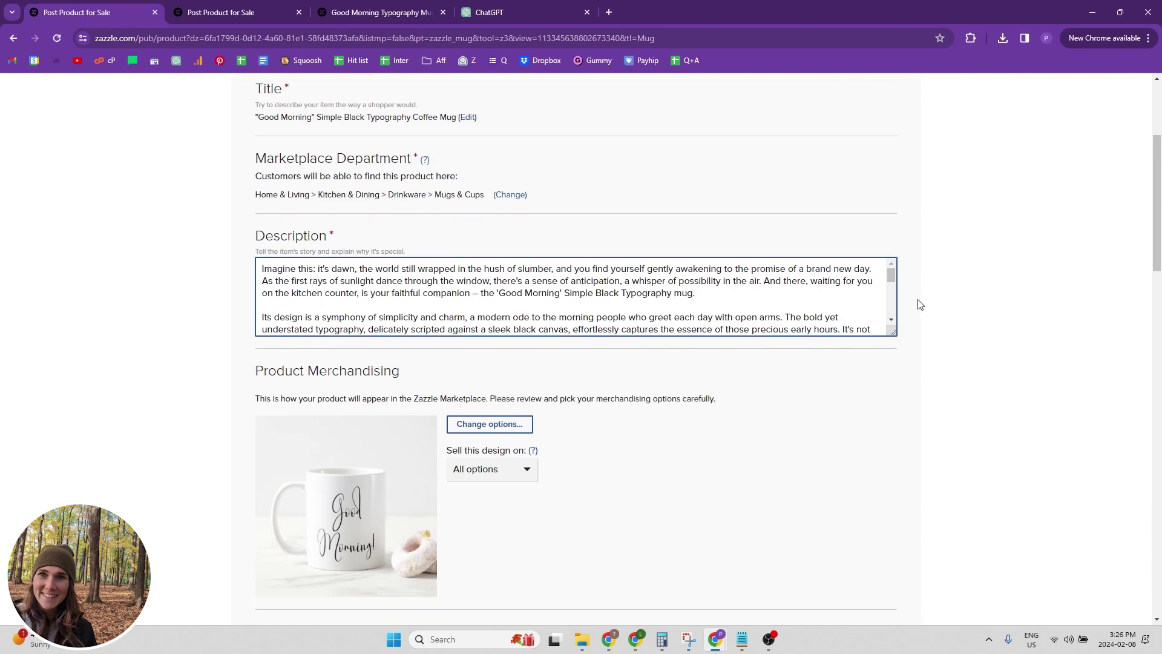
- Open the Collections list and close it without choosing a collection
left_click(267, 241)
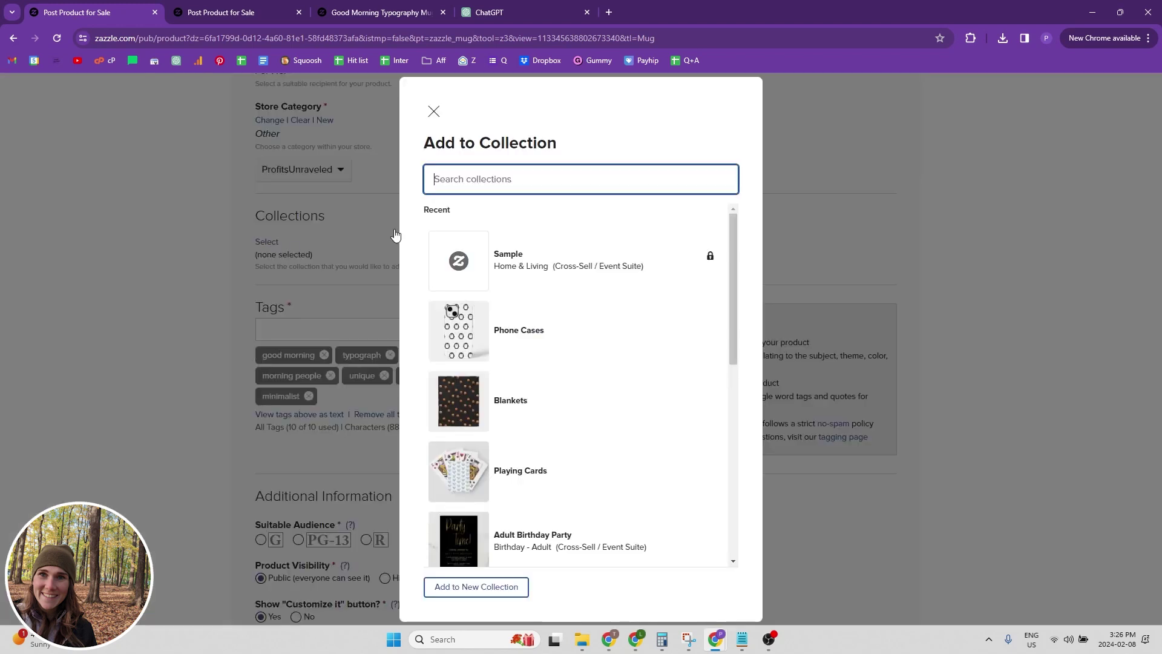
left_click(434, 112)
scroll(562, 148, "down", 4)
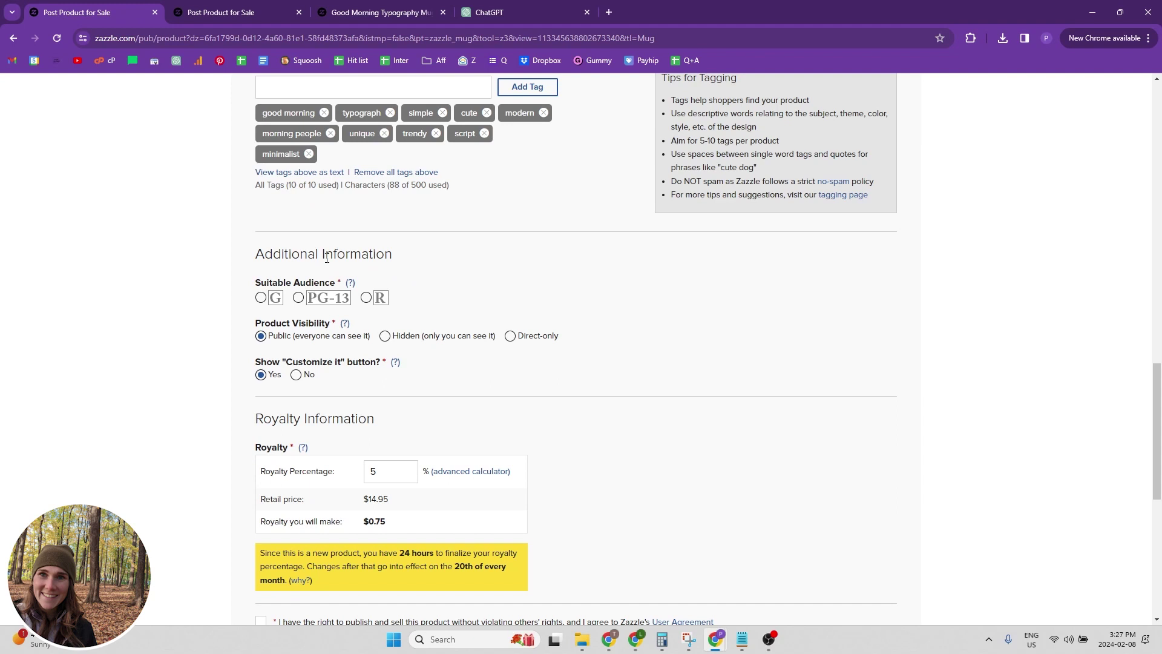
- Rate the mug G, set royalty to 10% ($1.58 on $15.80), and accept the user agreement
left_click(262, 297)
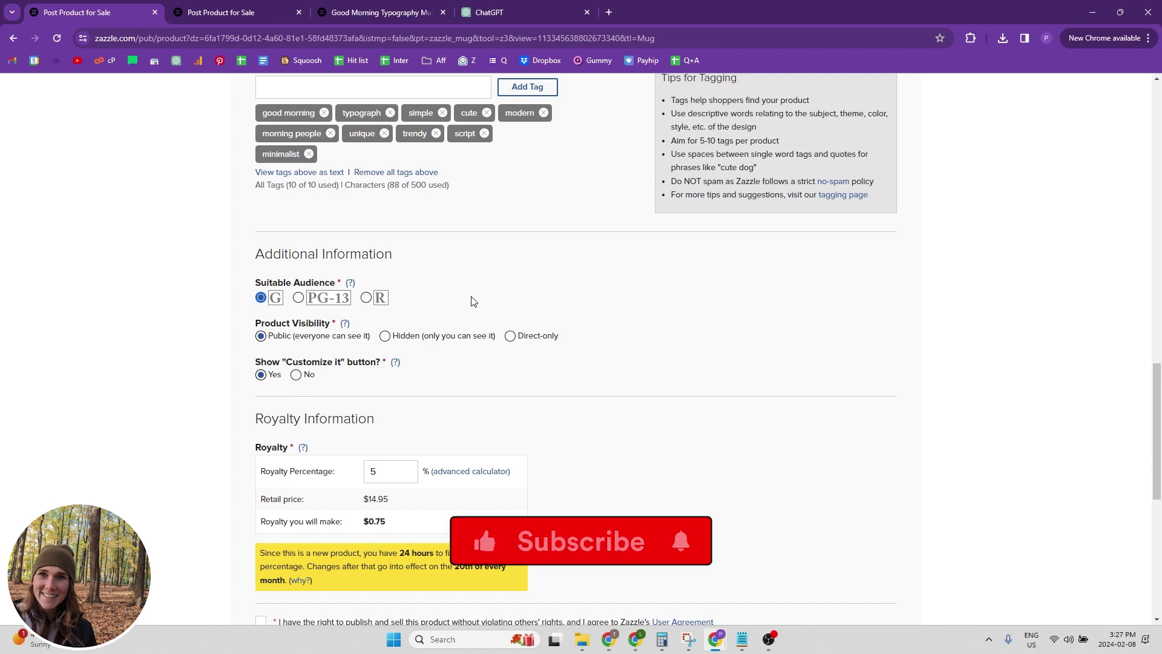
scroll(492, 257, "down", 1)
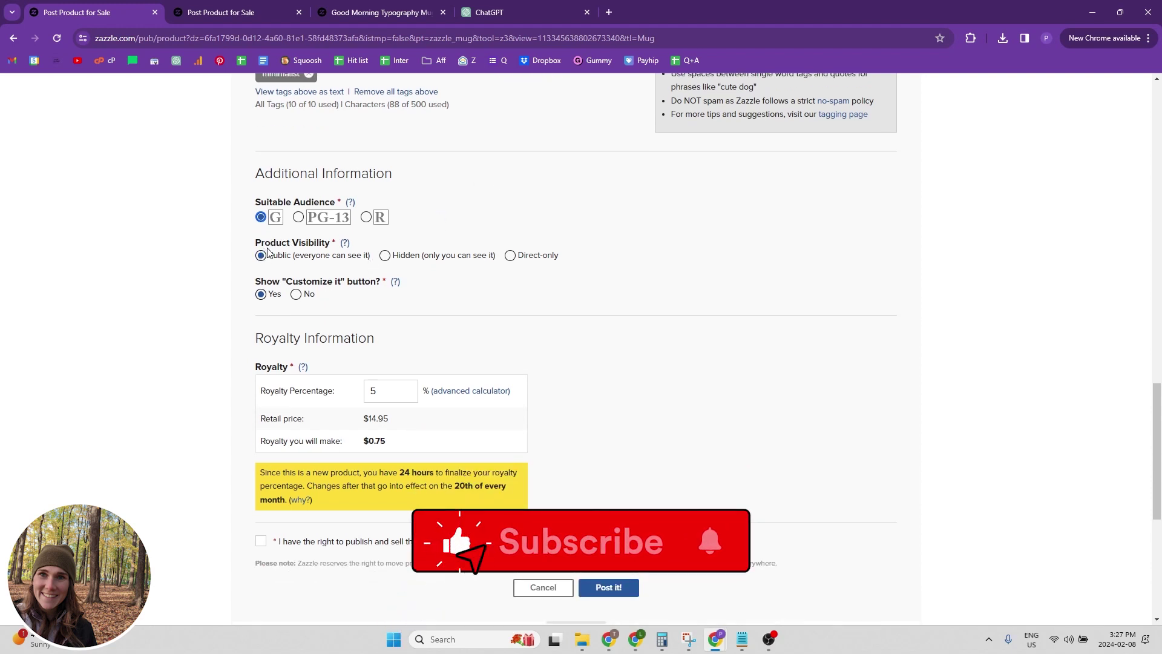
left_click(295, 295)
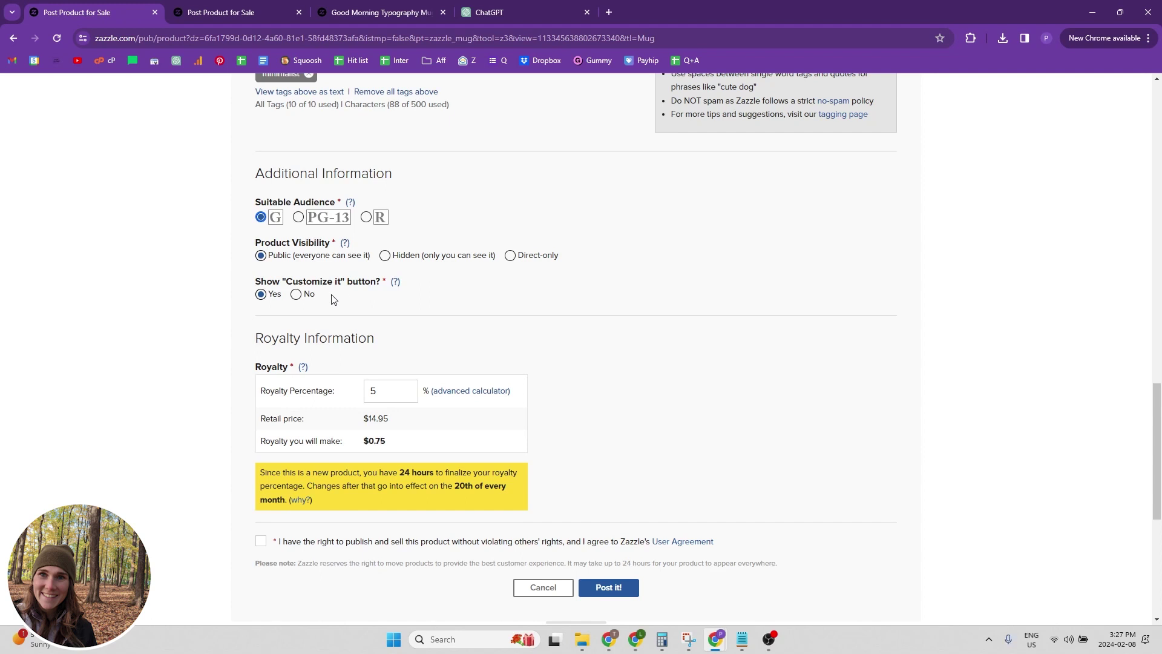
double_click(393, 389)
type("10")
left_click(261, 540)
left_click(669, 542)
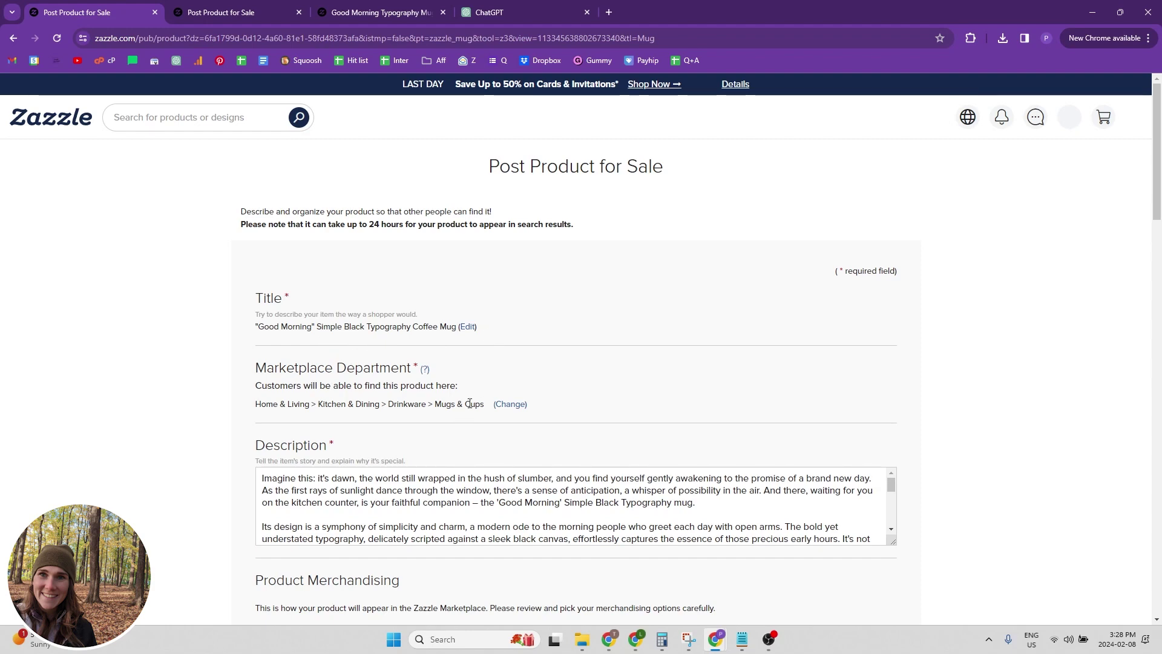
scroll(495, 408, "down", 4)
scroll(510, 245, "down", 5)
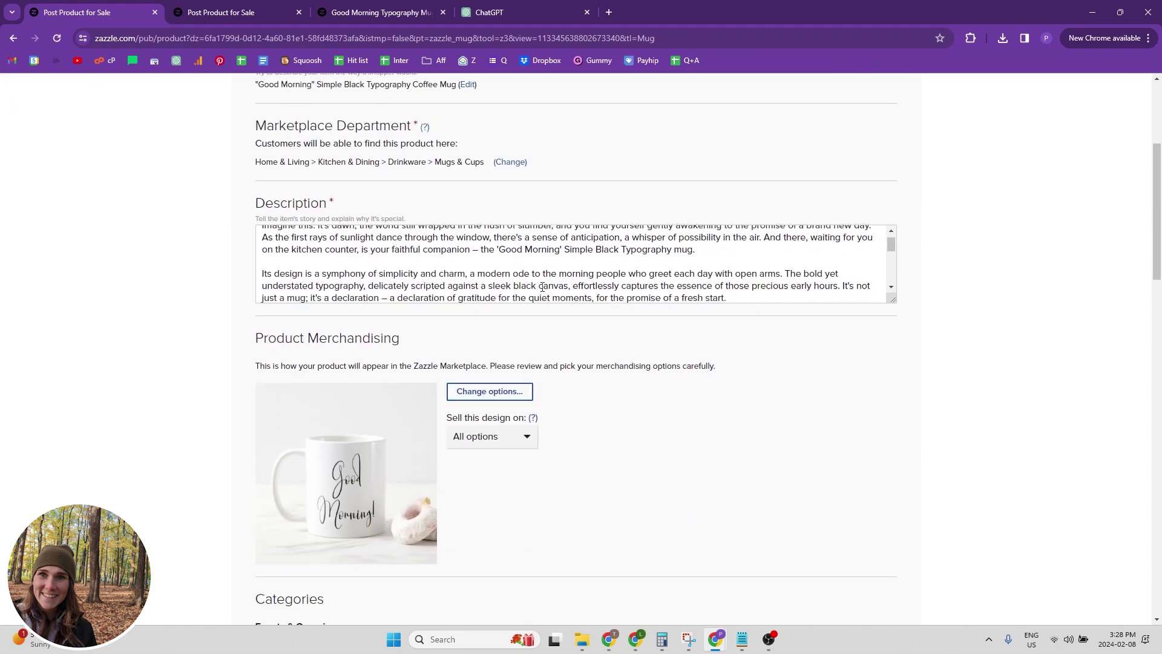
scroll(532, 254, "down", 1)
scroll(563, 268, "up", 6)
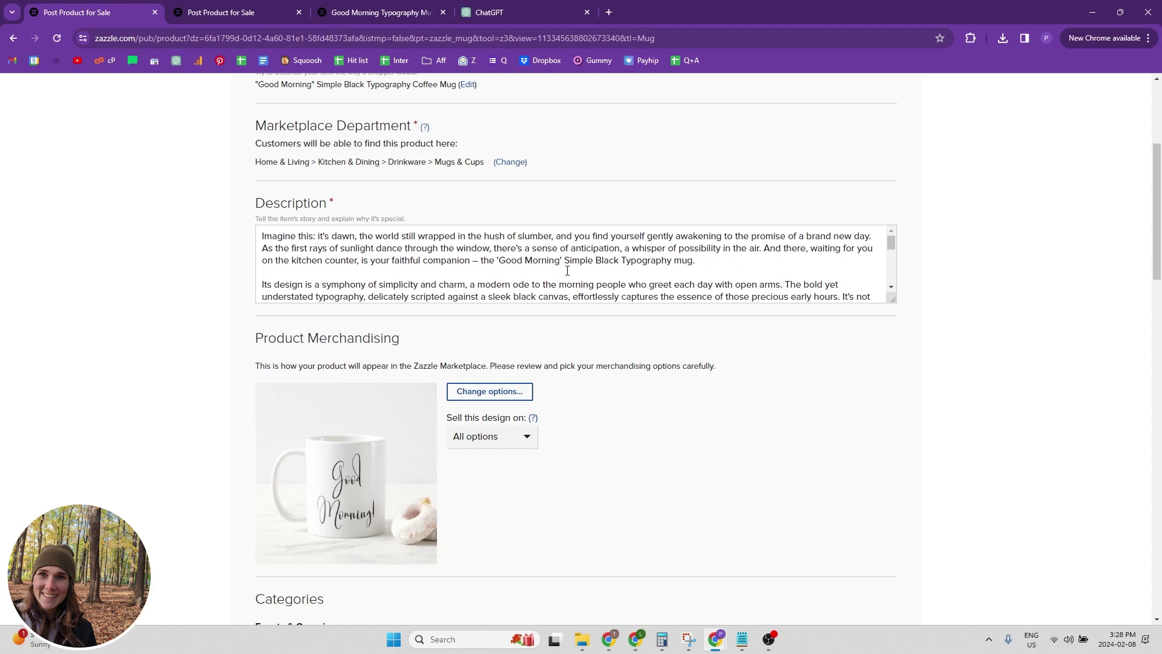
scroll(618, 292, "down", 5)
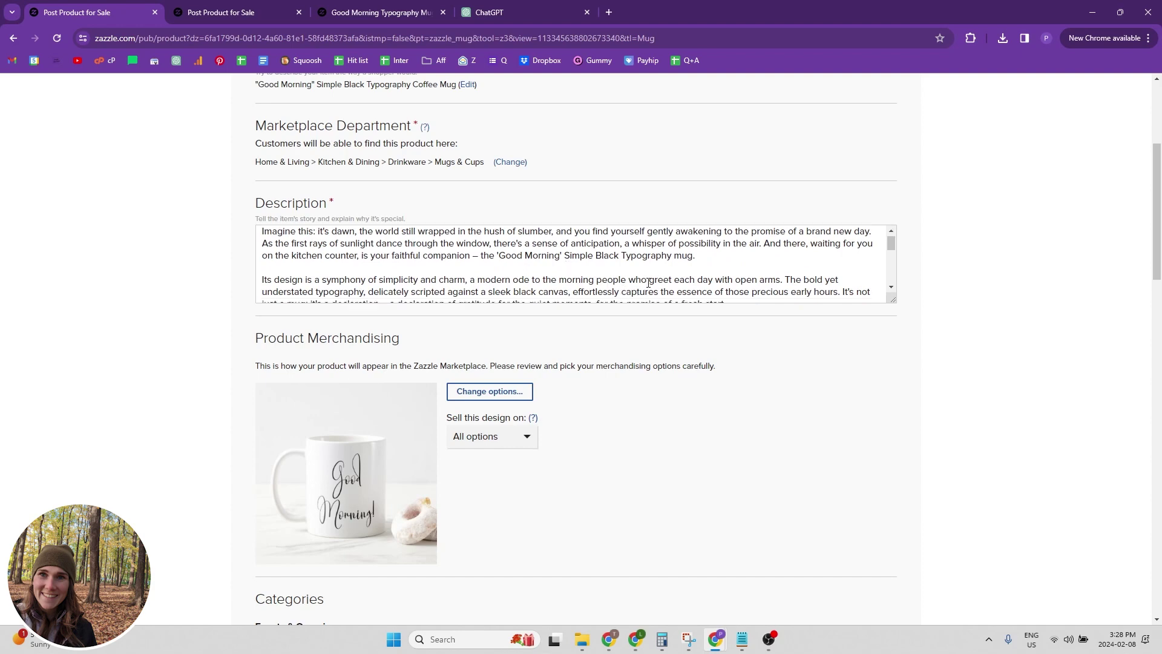
scroll(611, 363, "down", 3)
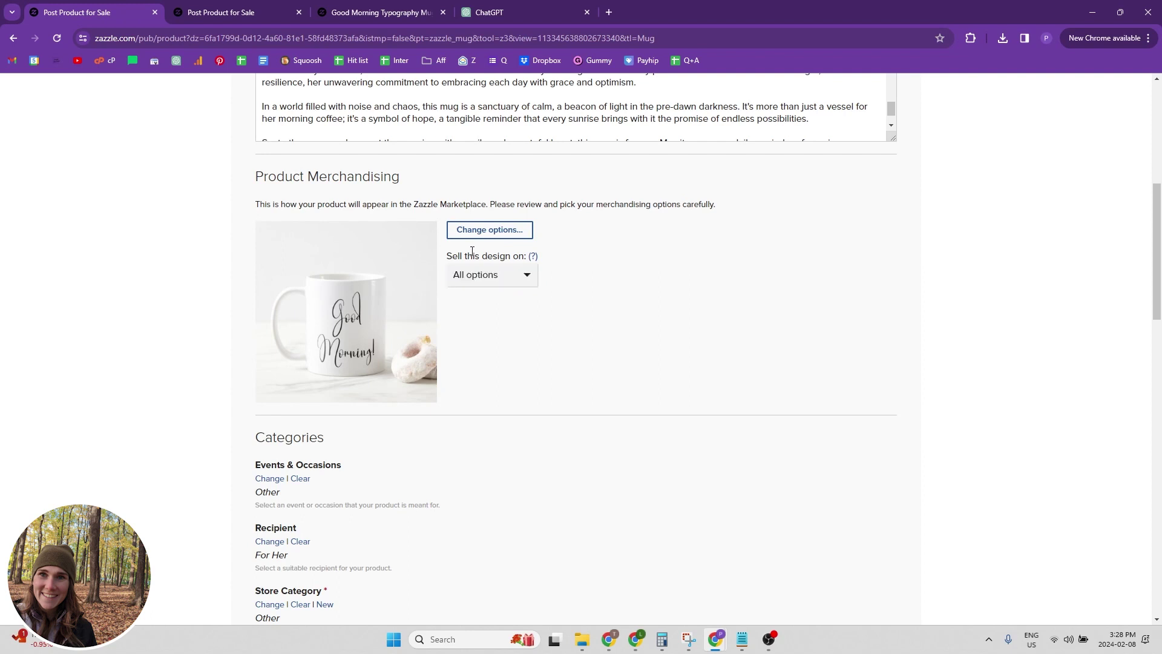
left_click_drag(473, 256, 513, 256)
left_click(581, 262)
scroll(322, 270, "down", 3)
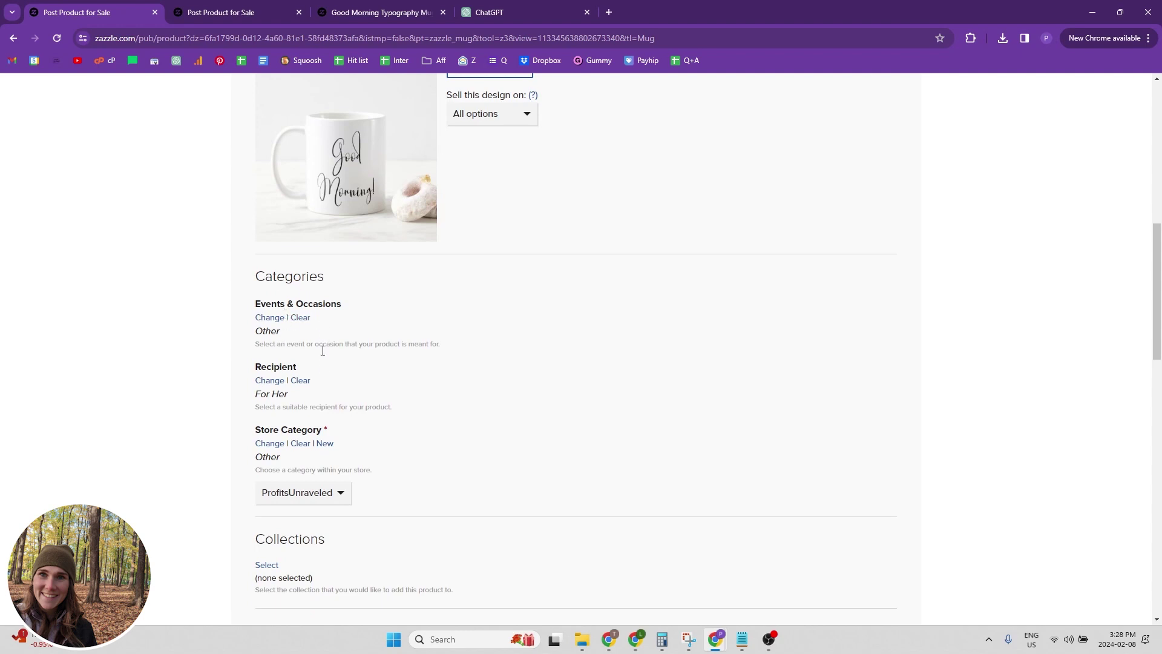
scroll(322, 346, "down", 3)
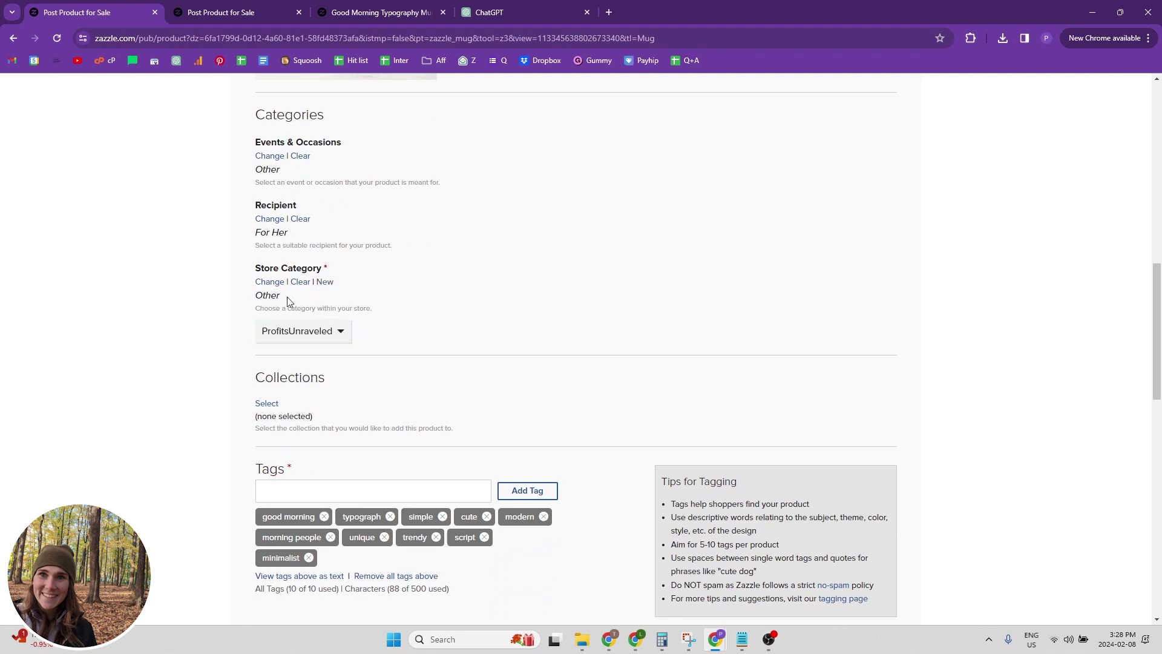
scroll(396, 303, "down", 3)
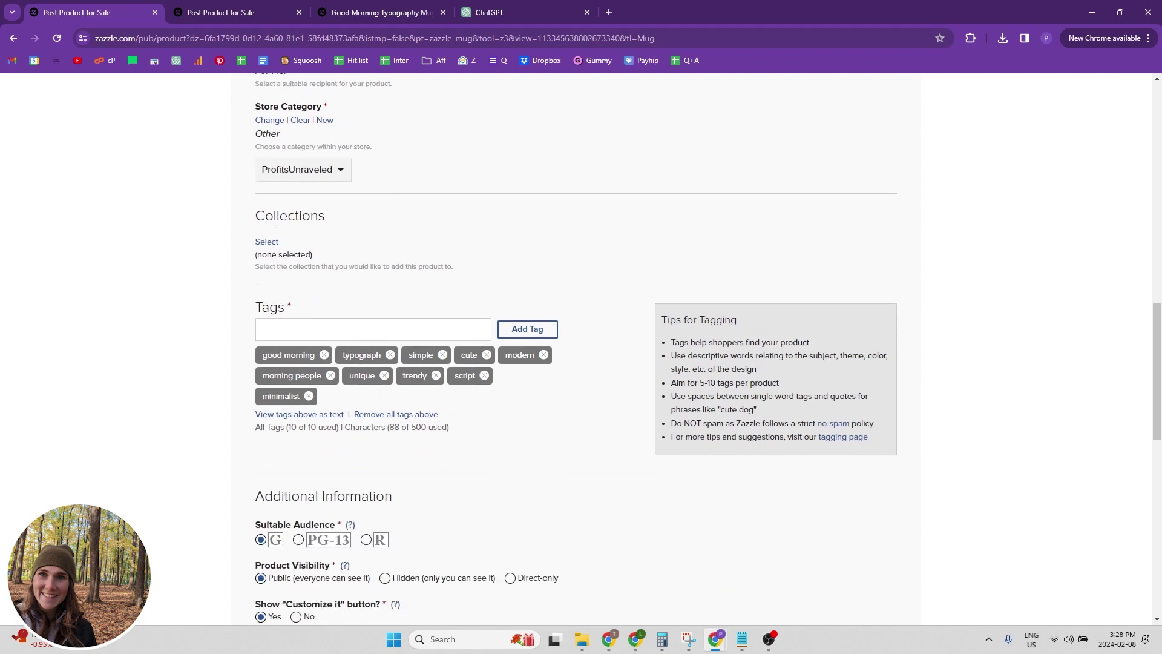
scroll(323, 333, "down", 3)
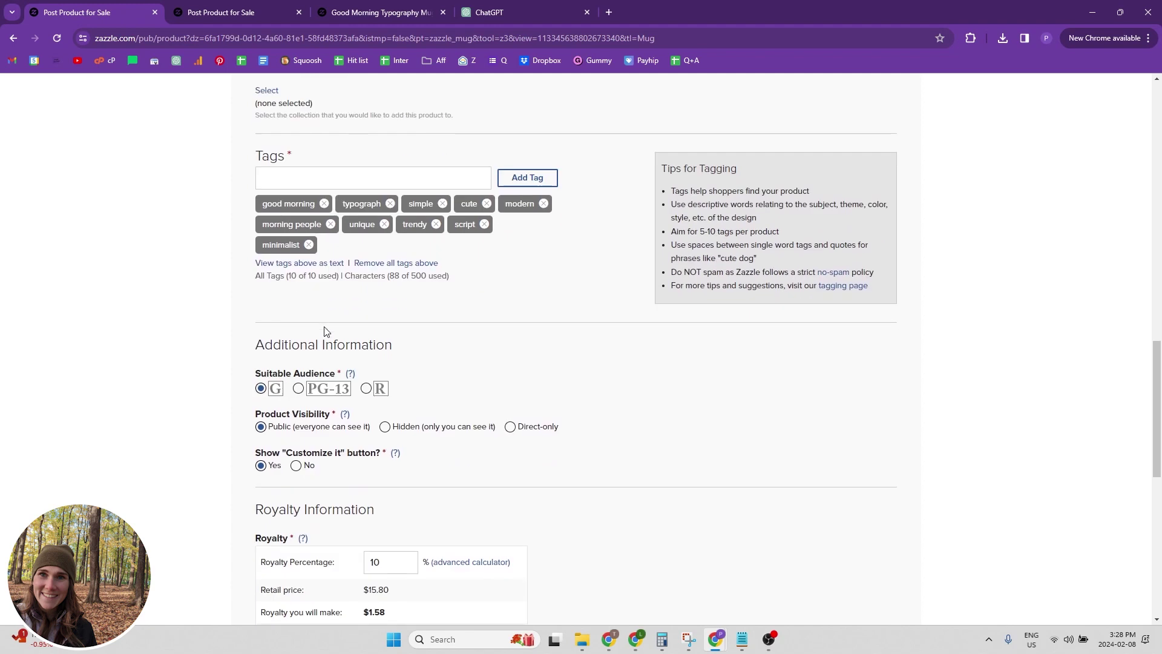
scroll(327, 270, "up", 1)
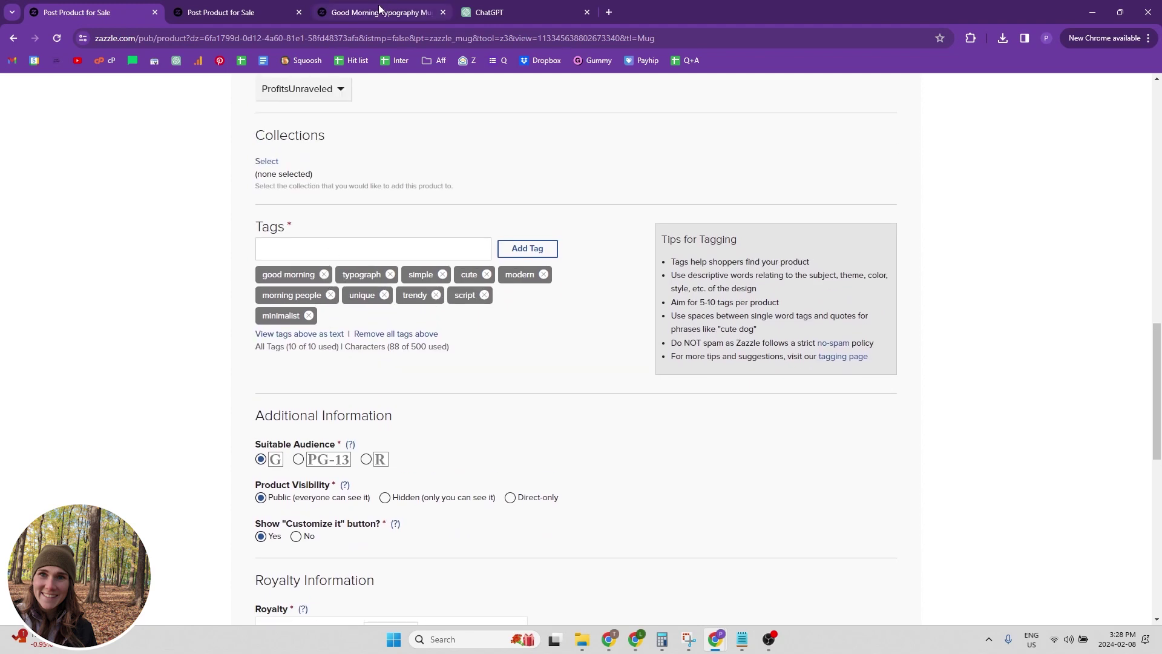
mouse_move(381, 12)
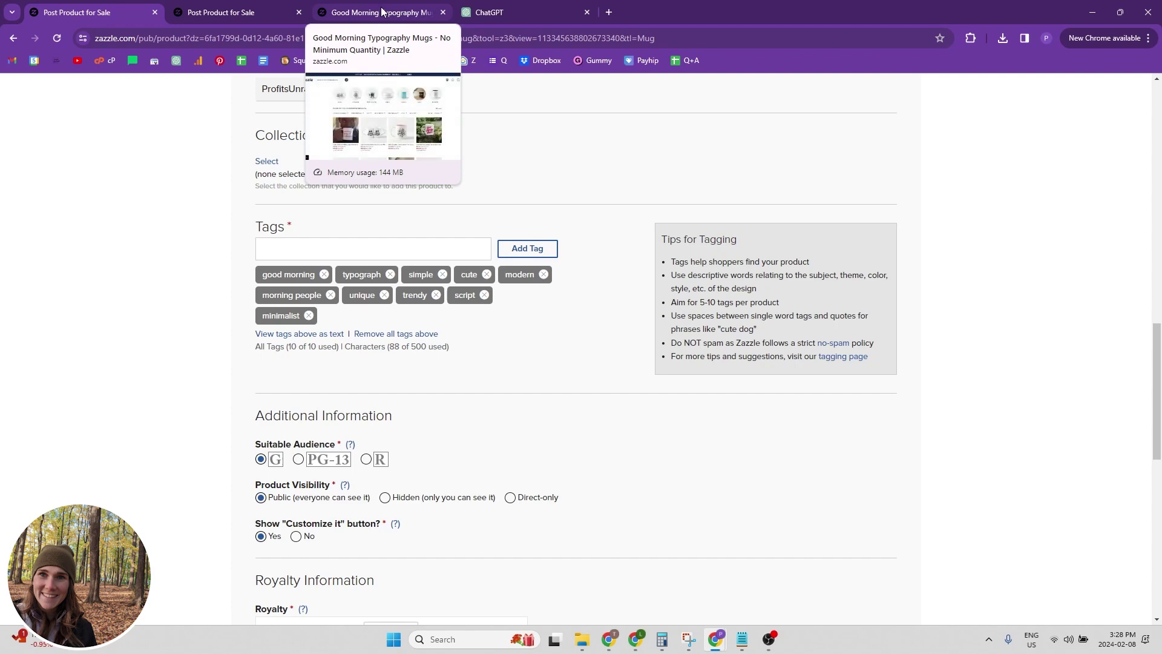
scroll(262, 330, "down", 2)
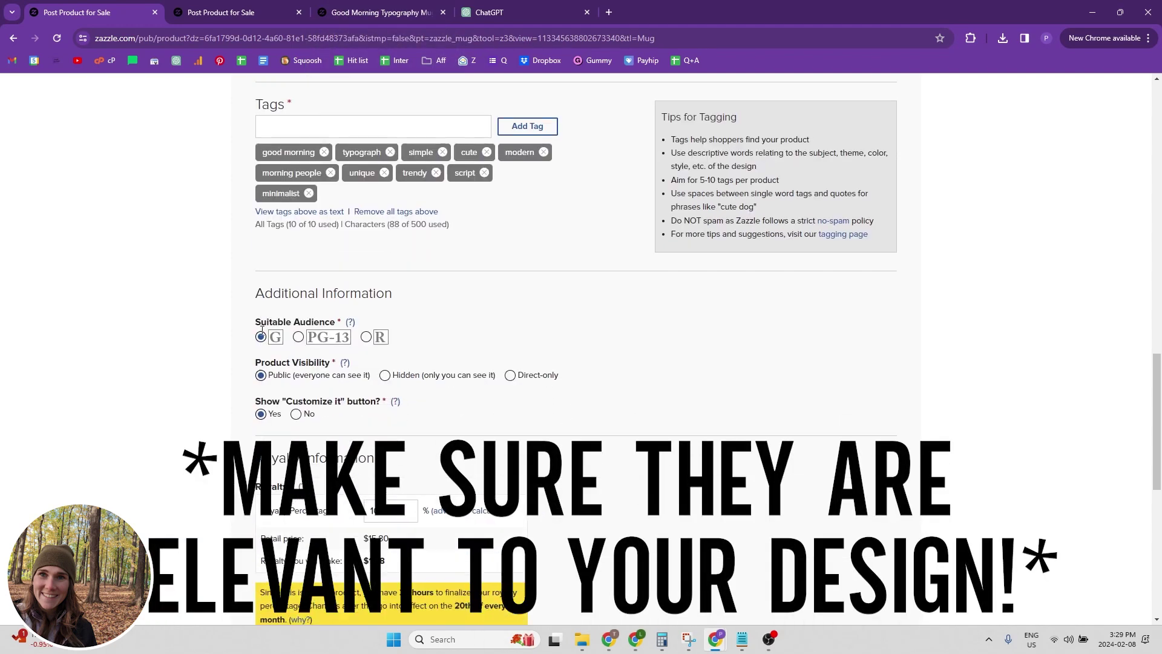
scroll(261, 330, "down", 5)
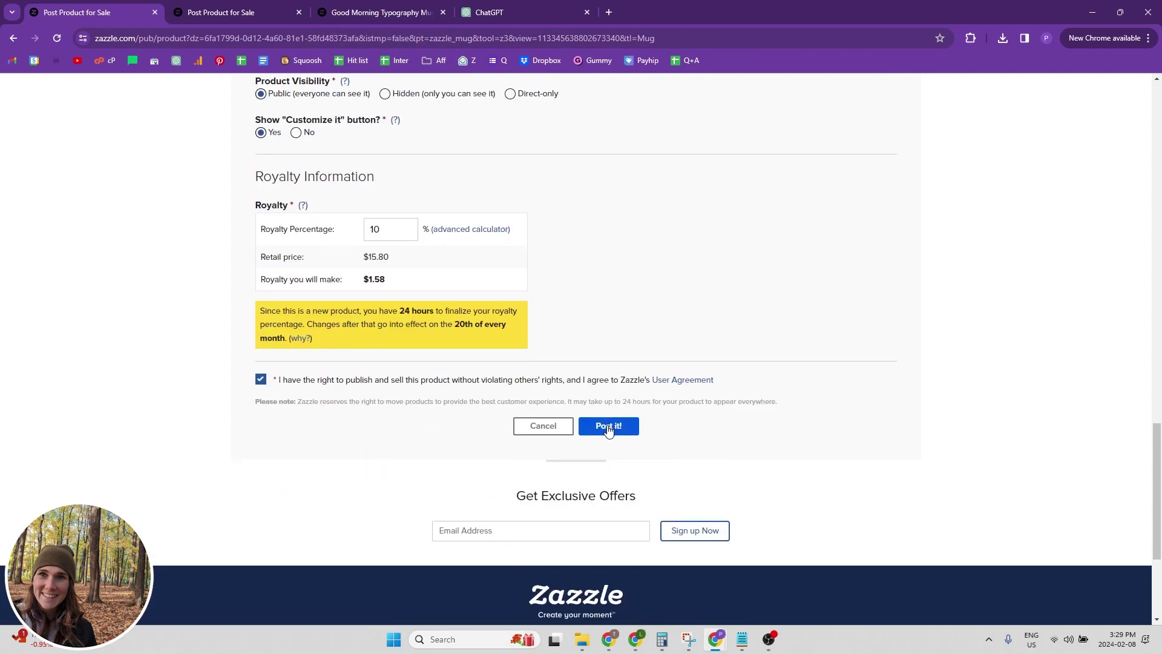